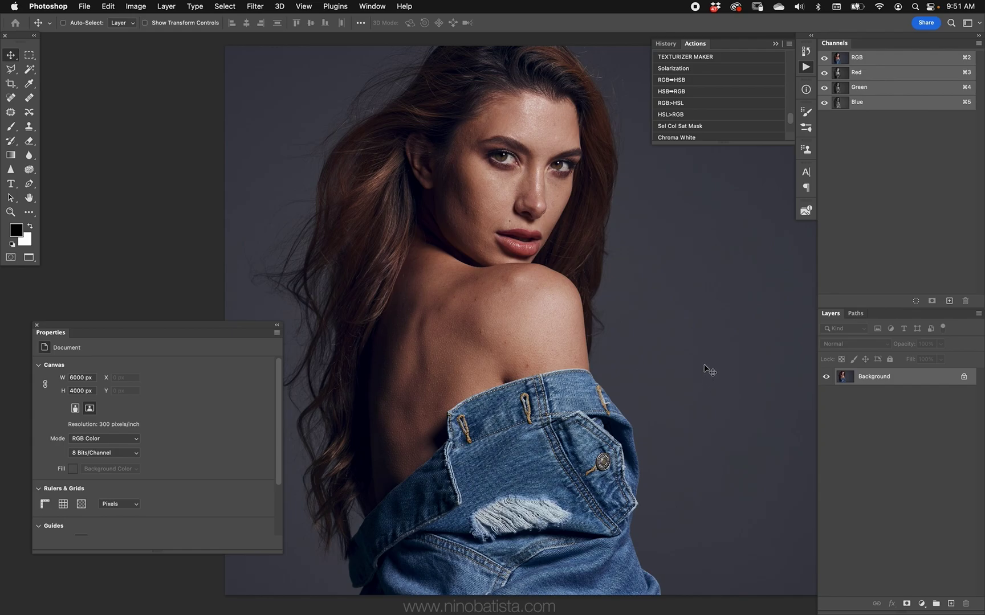
Try saturation changes in the Hue/Saturation dialog, including boosting Cyans, then cancel.
{"action": "key", "text": "super+u"}
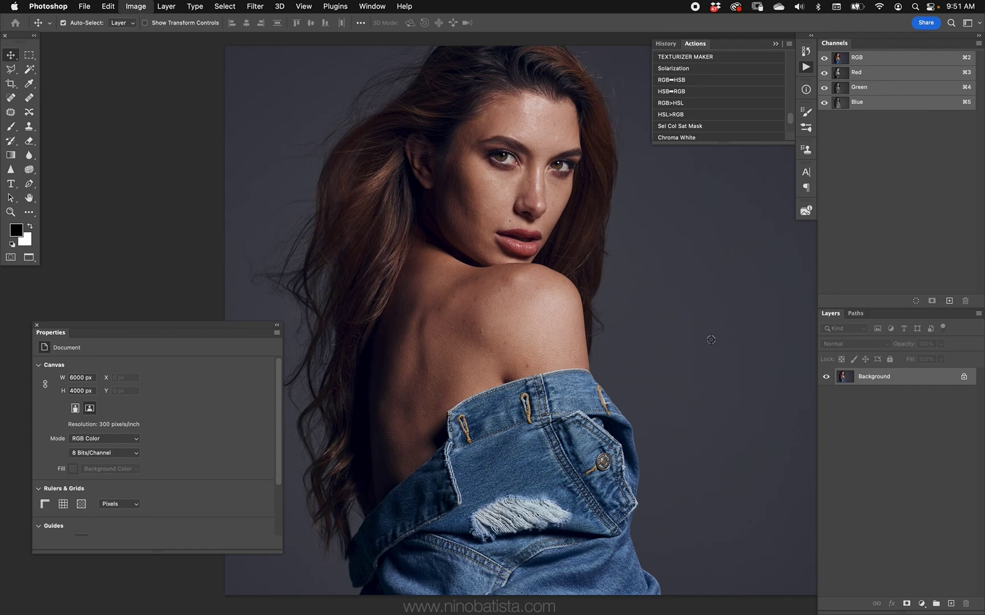
{"action": "mouse_move", "coordinate": [719, 322]}
{"action": "left_mouse_down"}
{"action": "mouse_move", "coordinate": [752, 318]}
{"action": "mouse_move", "coordinate": [670, 319]}
{"action": "mouse_move", "coordinate": [716, 319]}
{"action": "left_mouse_up"}
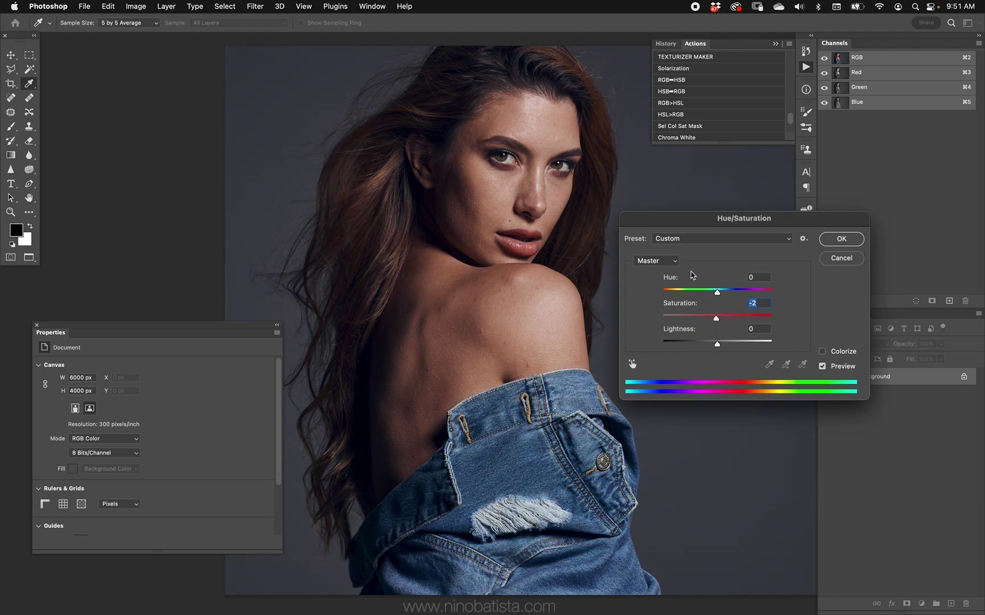
{"action": "left_click", "coordinate": [673, 262]}
{"action": "left_click", "coordinate": [671, 310]}
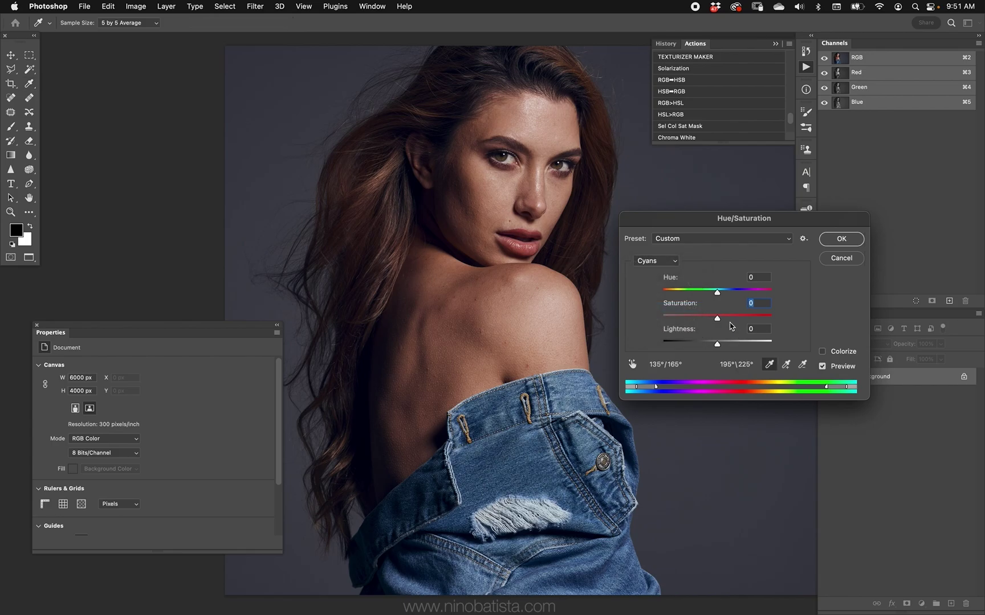
{"action": "left_click_drag", "start_coordinate": [719, 320], "coordinate": [742, 322]}
{"action": "left_click", "coordinate": [841, 258]}
Add a Hue/Saturation adjustment layer, test its saturation, reset it, and delete the layer.
{"action": "left_click", "coordinate": [922, 603]}
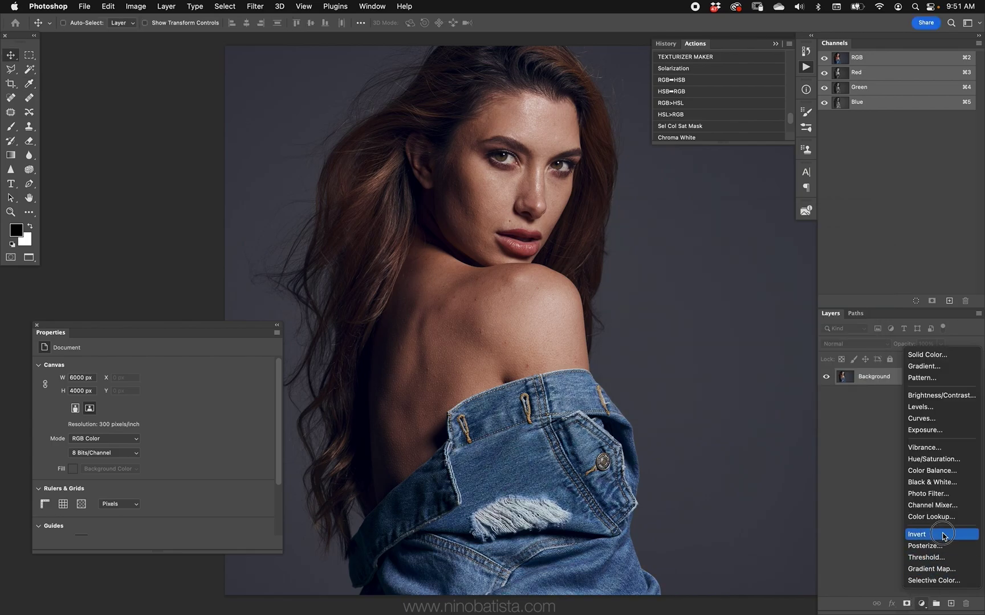
{"action": "left_click", "coordinate": [946, 459]}
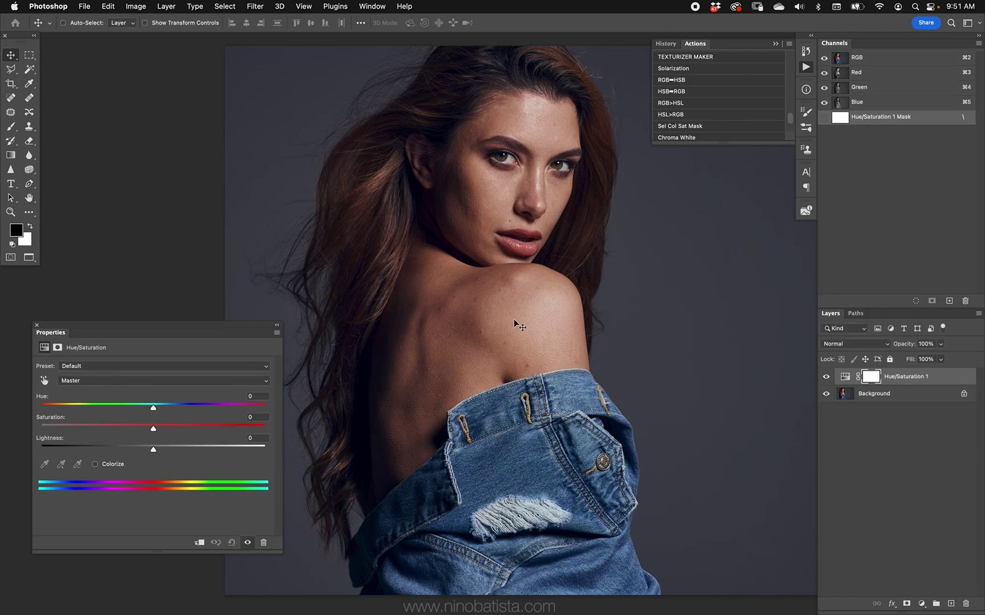
{"action": "left_click_drag", "start_coordinate": [177, 431], "coordinate": [112, 436]}
{"action": "left_click", "coordinate": [231, 542]}
{"action": "left_click_drag", "start_coordinate": [849, 378], "coordinate": [957, 599]}
Add a Vibrance layer, test Saturation and Vibrance, reset both to 0, then delete it.
{"action": "left_click", "coordinate": [921, 604]}
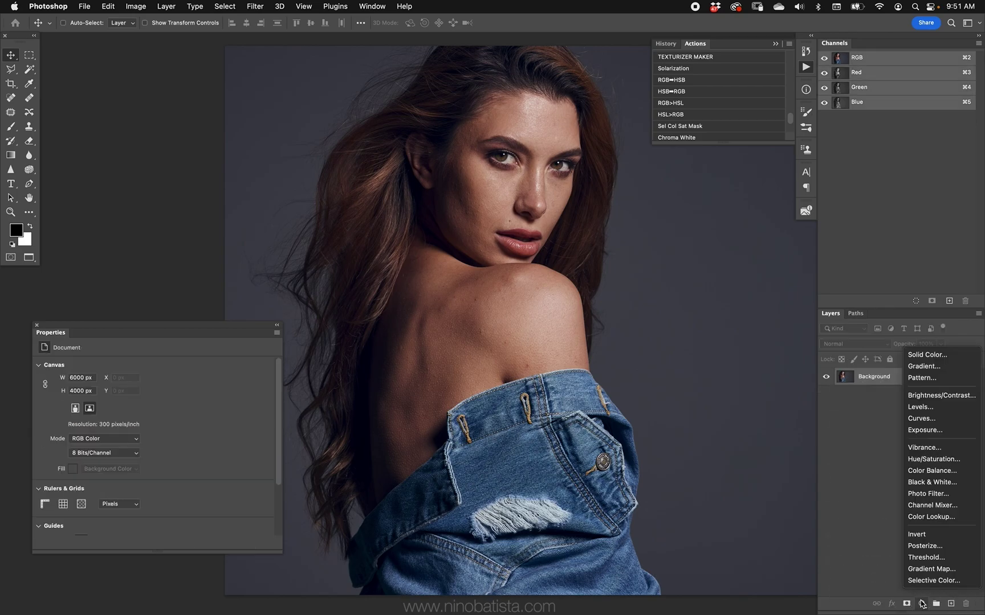
{"action": "left_click", "coordinate": [935, 449]}
{"action": "left_click_drag", "start_coordinate": [155, 397], "coordinate": [238, 398]}
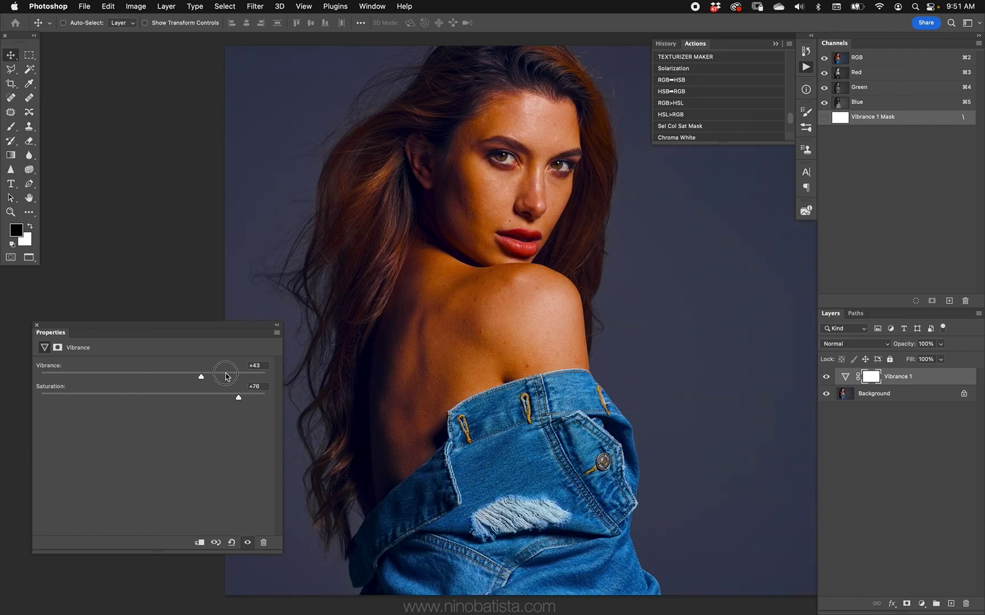
{"action": "left_click", "coordinate": [231, 542]}
{"action": "left_click_drag", "start_coordinate": [156, 377], "coordinate": [127, 376]}
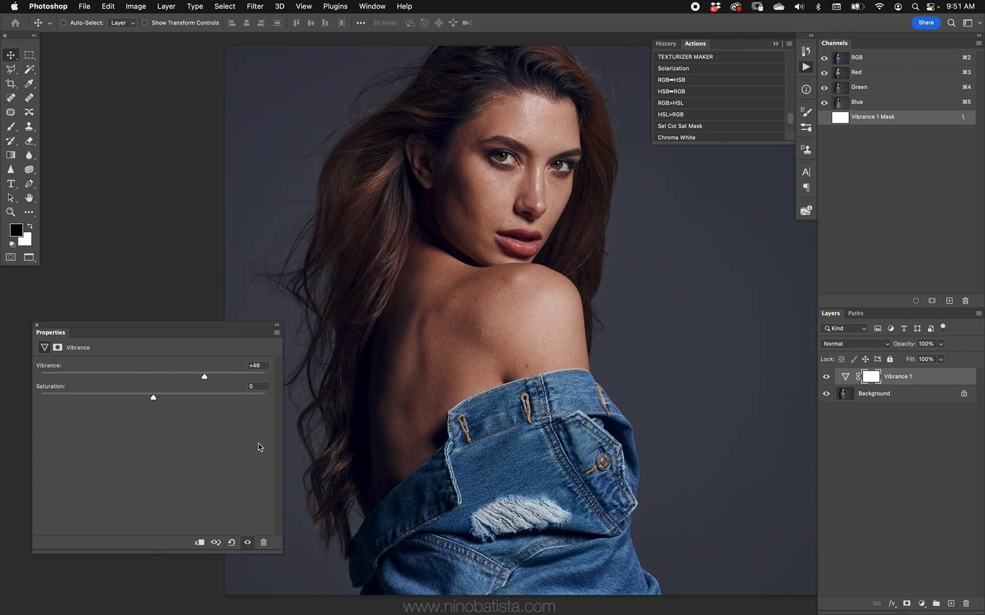
{"action": "left_click", "coordinate": [232, 542]}
{"action": "left_click_drag", "start_coordinate": [843, 377], "coordinate": [966, 603]}
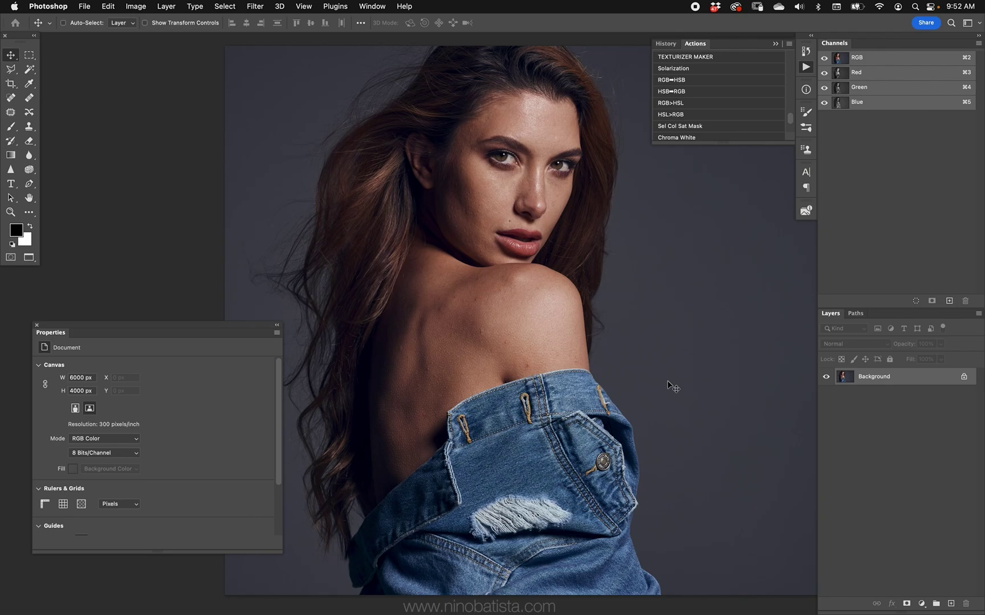
Choose the HSB/HSL conversion filter from Filter > Other.
{"action": "left_click", "coordinate": [255, 7]}
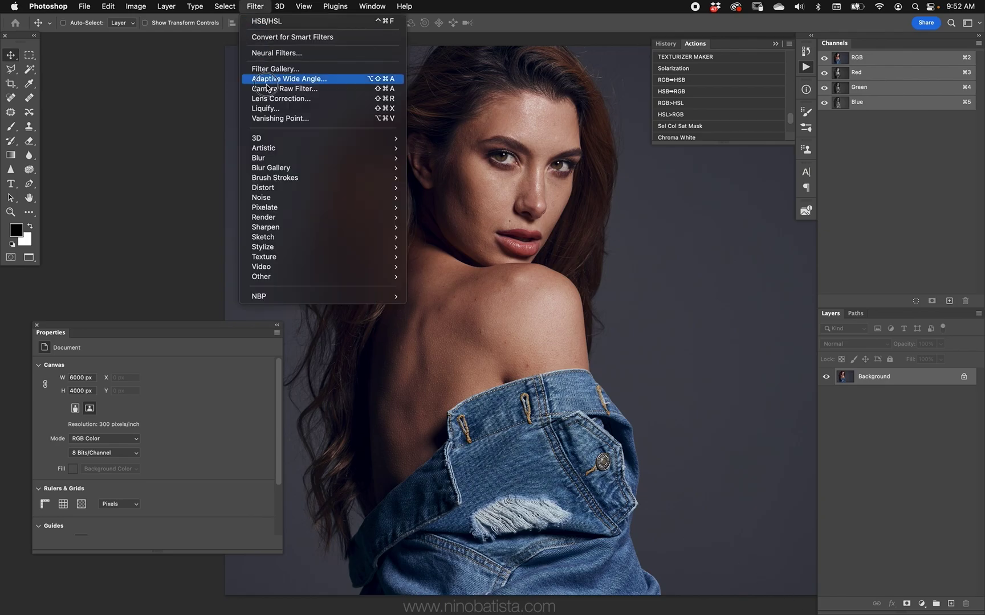
{"action": "mouse_move", "coordinate": [319, 273]}
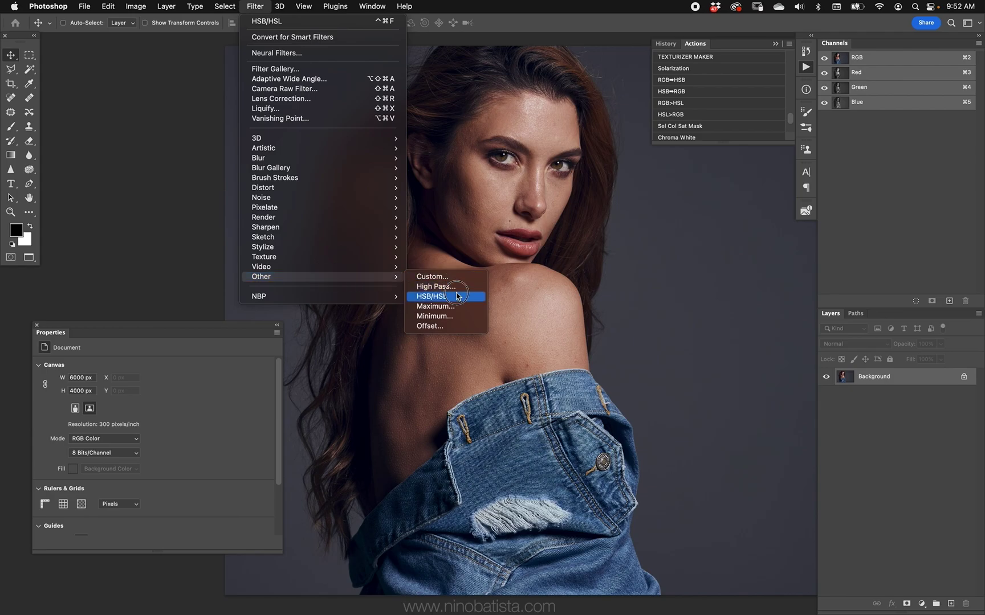
{"action": "left_click", "coordinate": [457, 297]}
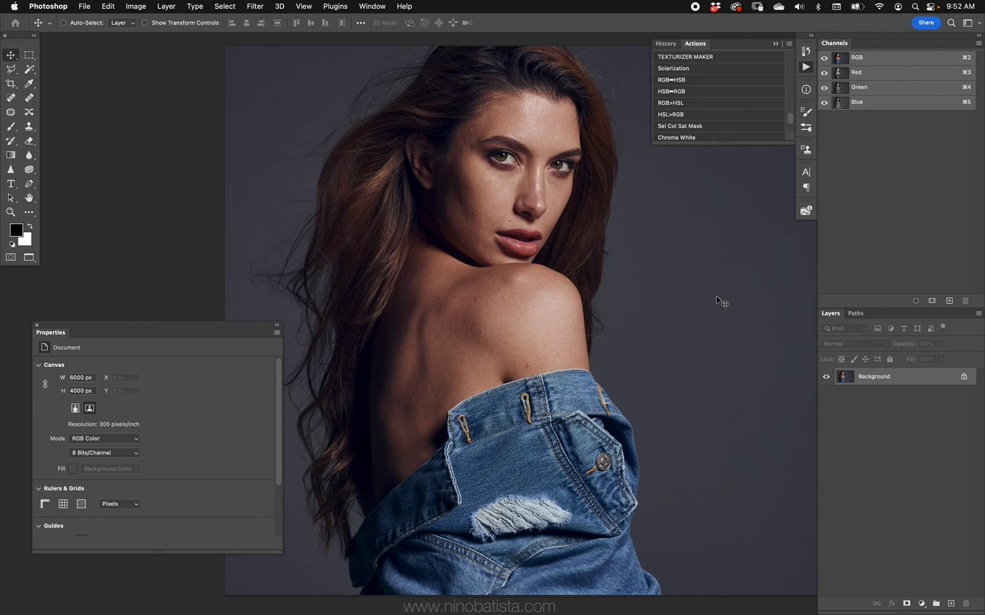
Duplicate the Background as Layer 1, convert it to HSB, and show only its Green channel.
{"action": "key", "text": "super+j"}
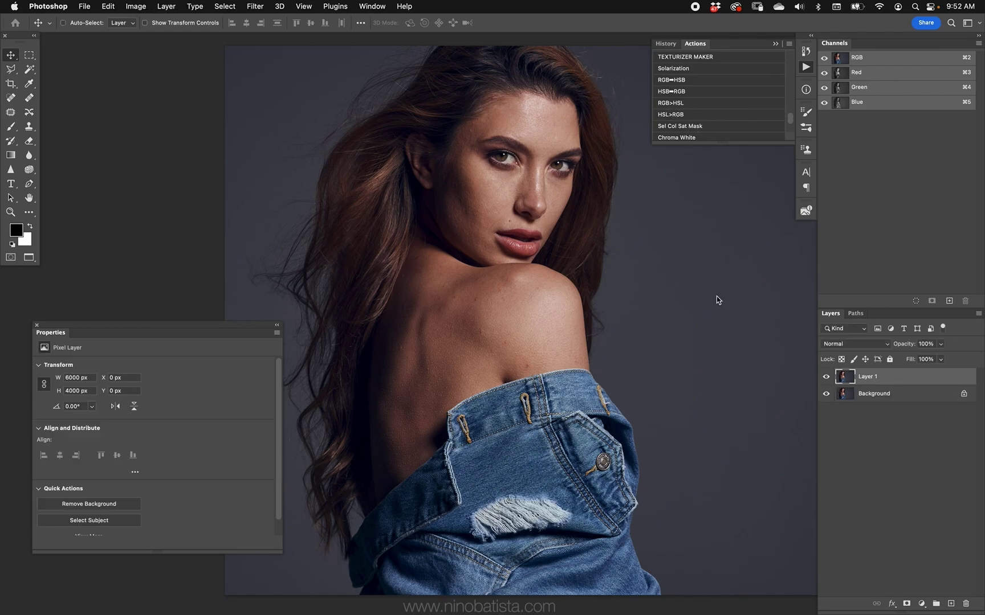
{"action": "left_click", "coordinate": [686, 84]}
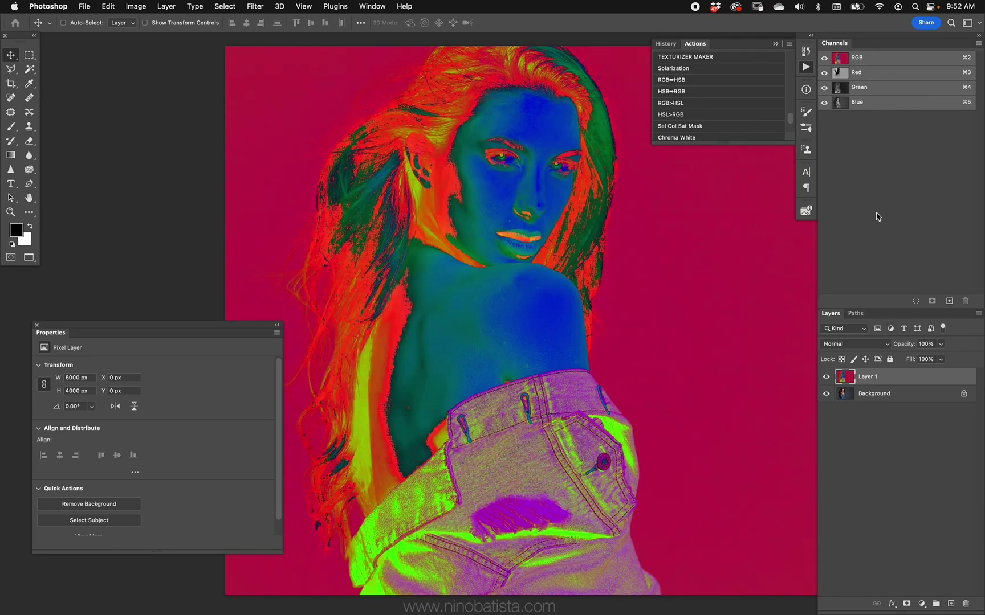
{"action": "left_click", "coordinate": [841, 89]}
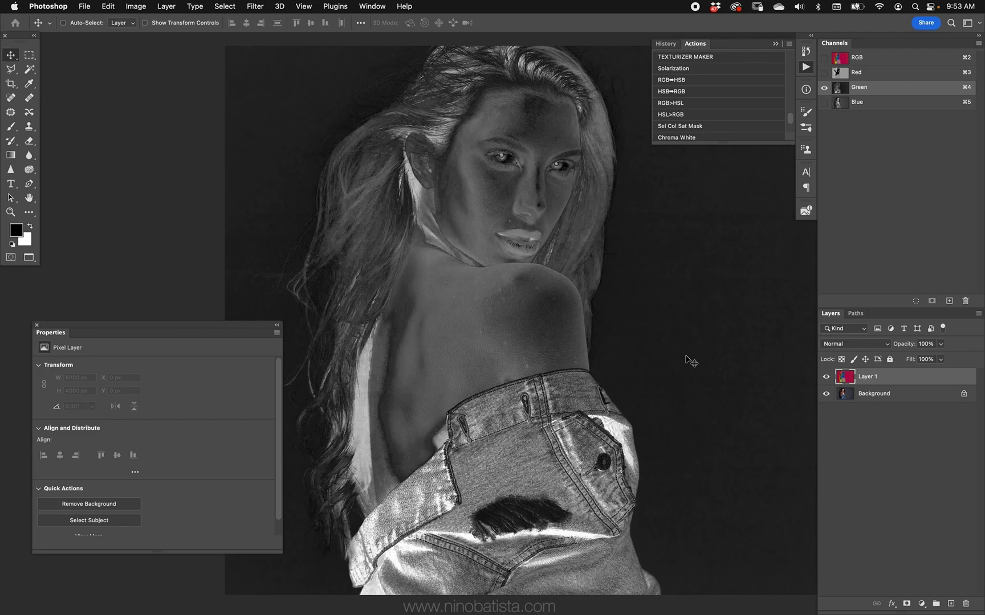
Raise the Green channel's Levels output black level to 98 and apply it.
{"action": "key", "text": "super+l"}
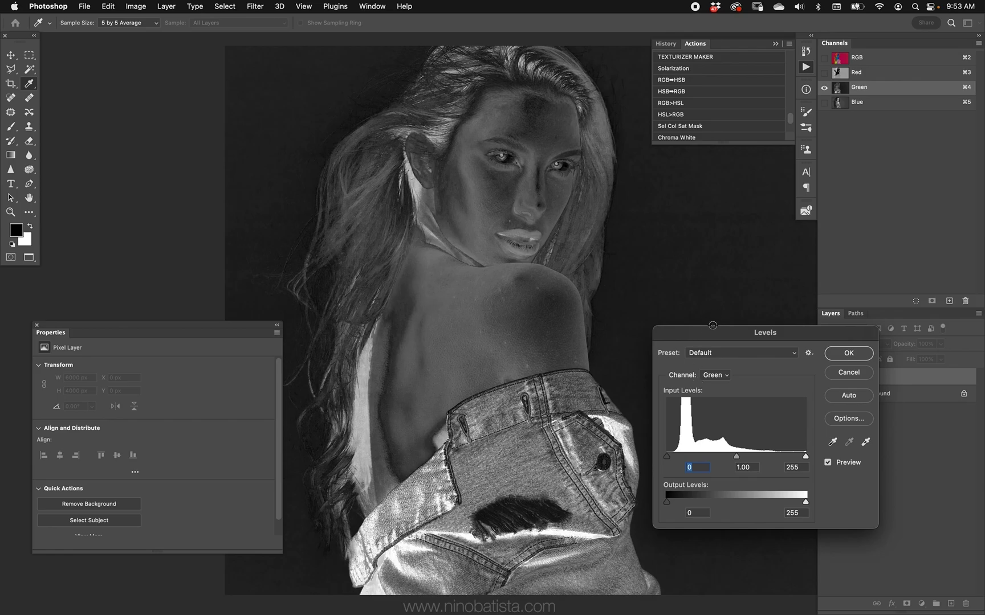
{"action": "left_click_drag", "start_coordinate": [713, 330], "coordinate": [711, 310]}
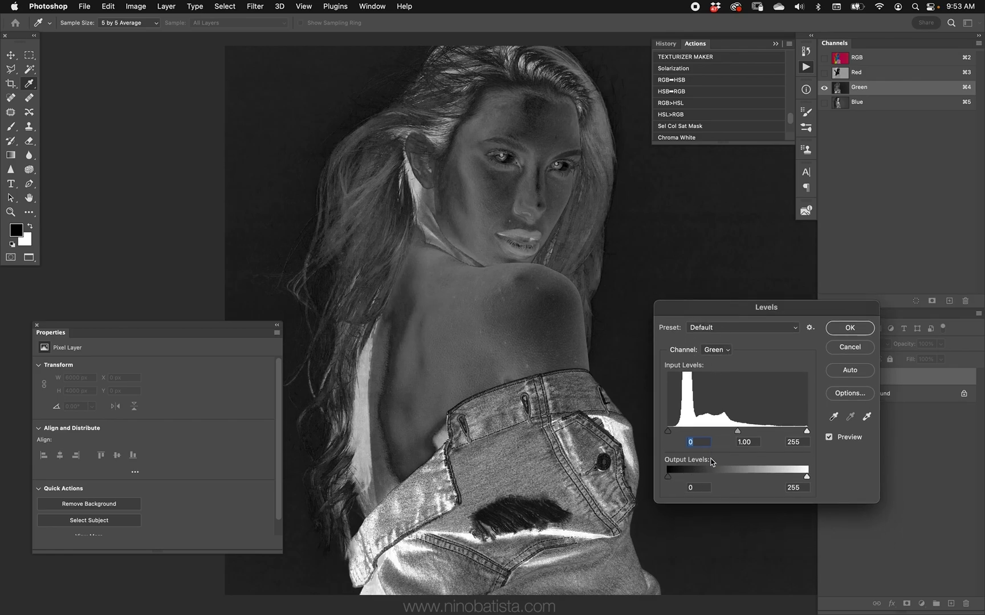
{"action": "left_click_drag", "start_coordinate": [670, 479], "coordinate": [721, 483]}
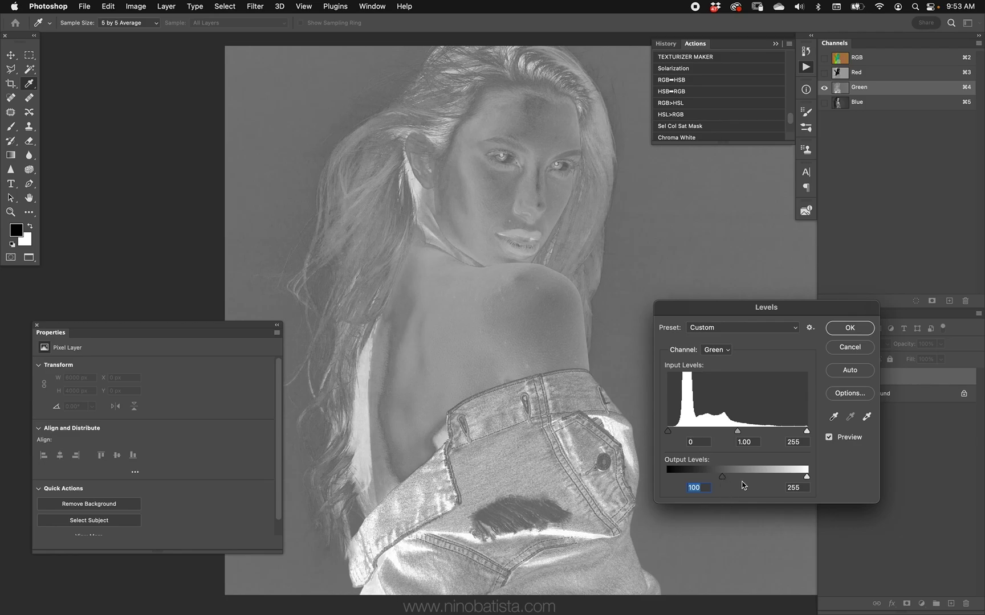
{"action": "left_click_drag", "start_coordinate": [724, 479], "coordinate": [722, 479]}
{"action": "left_click", "coordinate": [836, 330]}
Switch to the Move tool, convert Layer 1 back to RGB, then revert the document.
{"action": "key", "text": "v"}
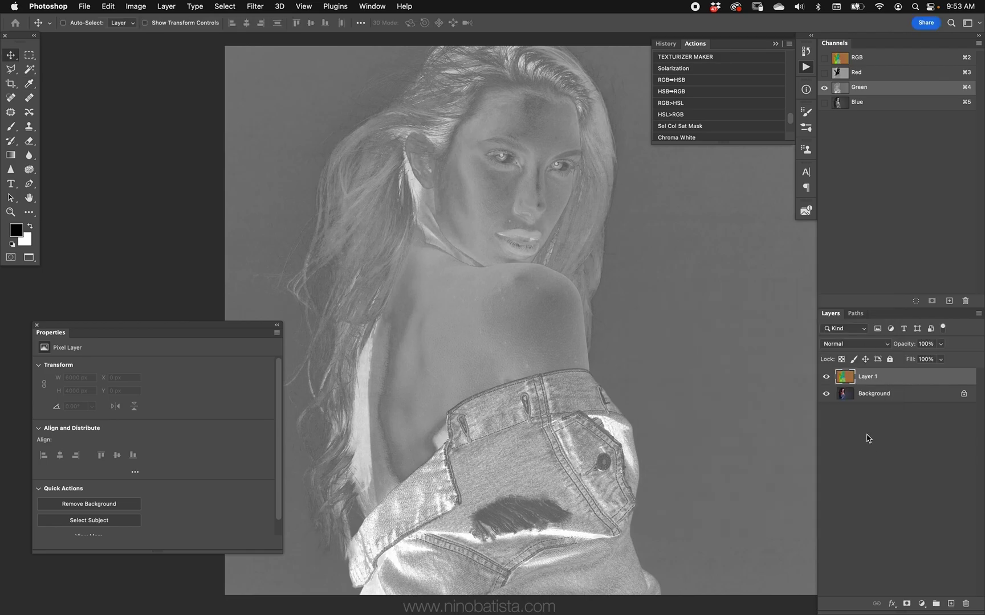
{"action": "left_click", "coordinate": [842, 59]}
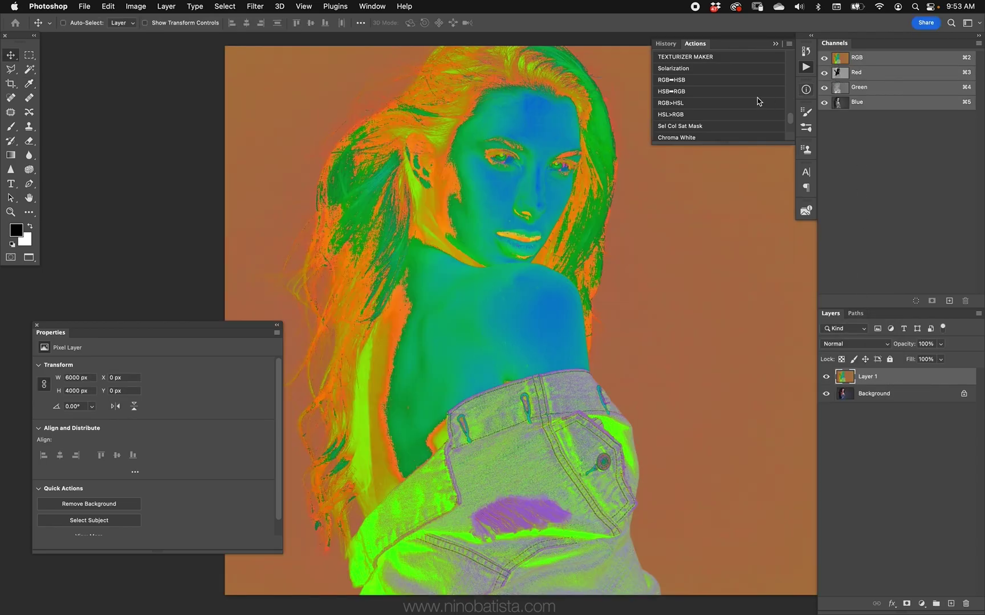
{"action": "left_click", "coordinate": [682, 93]}
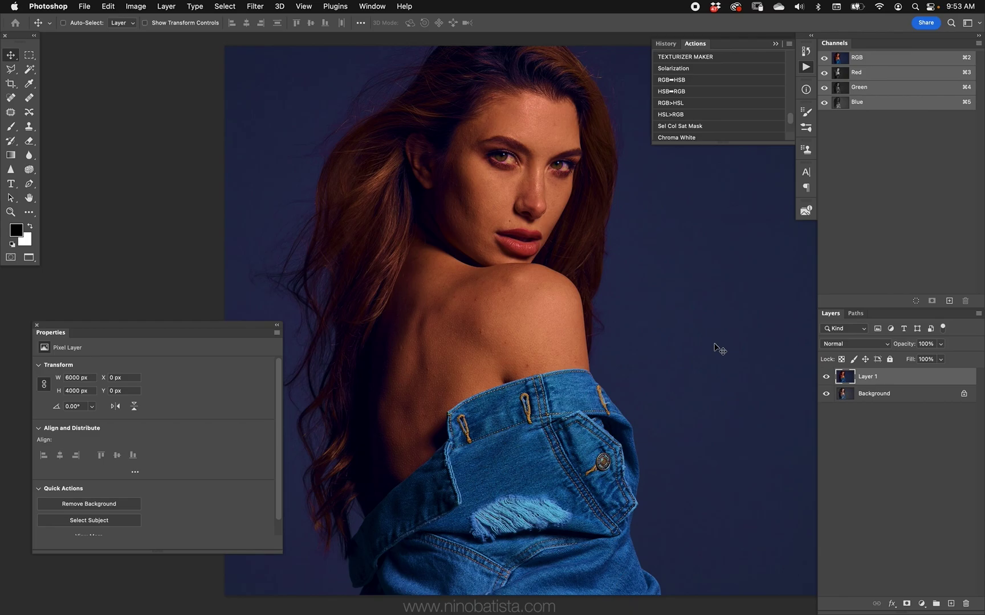
{"action": "key", "text": "Delete"}
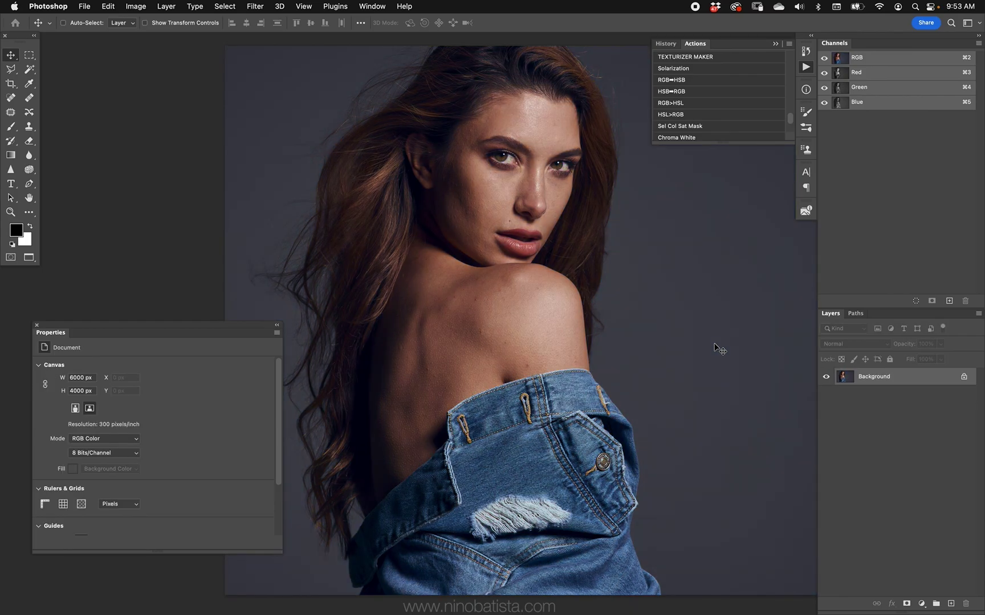
Duplicate the Background again, convert it to HSB, and show only the Green channel.
{"action": "key", "text": "super+j"}
{"action": "left_click", "coordinate": [694, 81]}
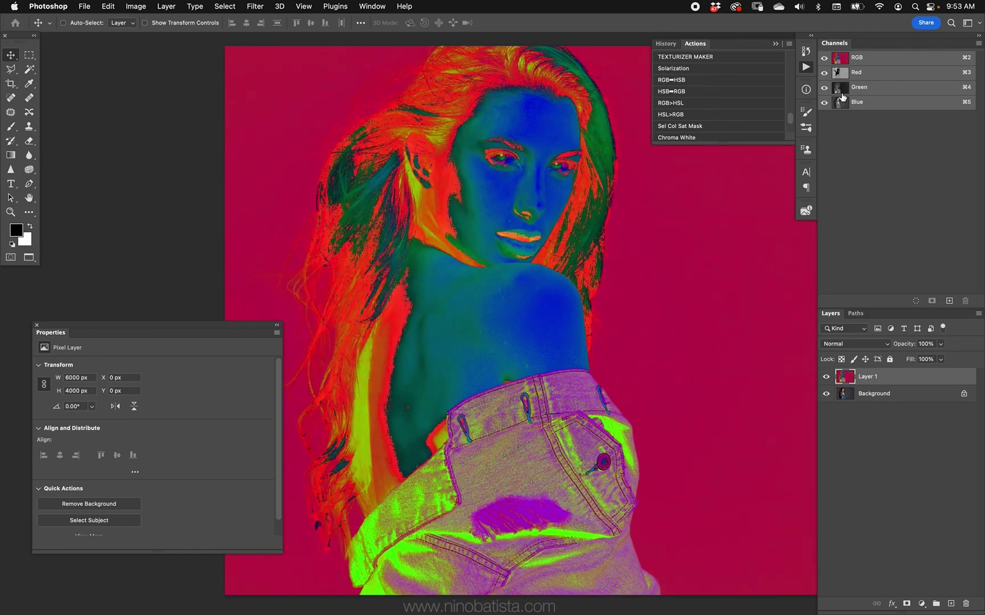
{"action": "left_click", "coordinate": [842, 91]}
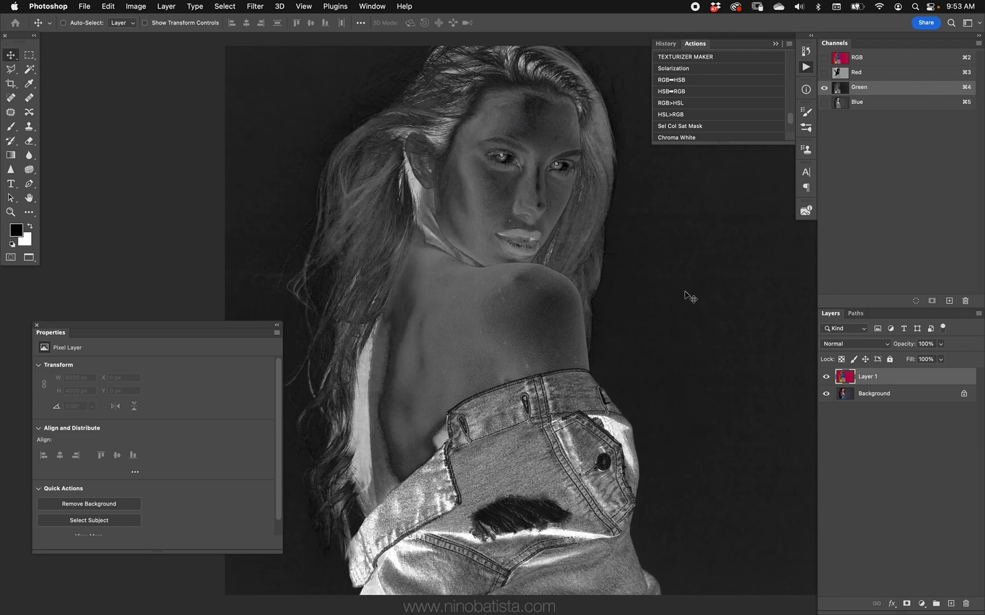
Set the Green channel's Levels output levels to 20 and 235.
{"action": "key", "text": "super+l"}
{"action": "left_click", "coordinate": [694, 464]}
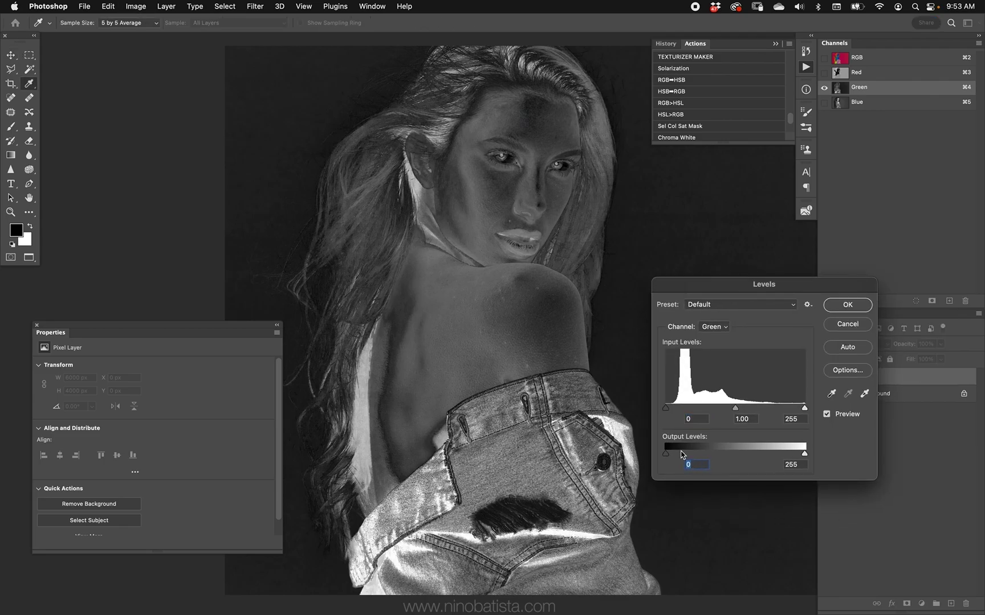
{"action": "type", "text": "20"}
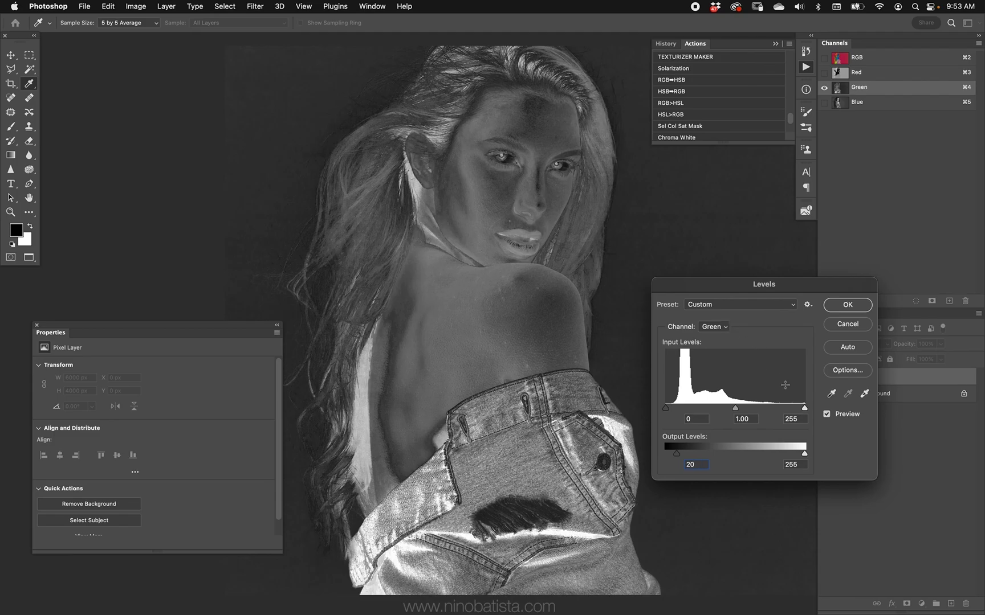
{"action": "key", "text": "Tab"}
{"action": "type", "text": "235"}
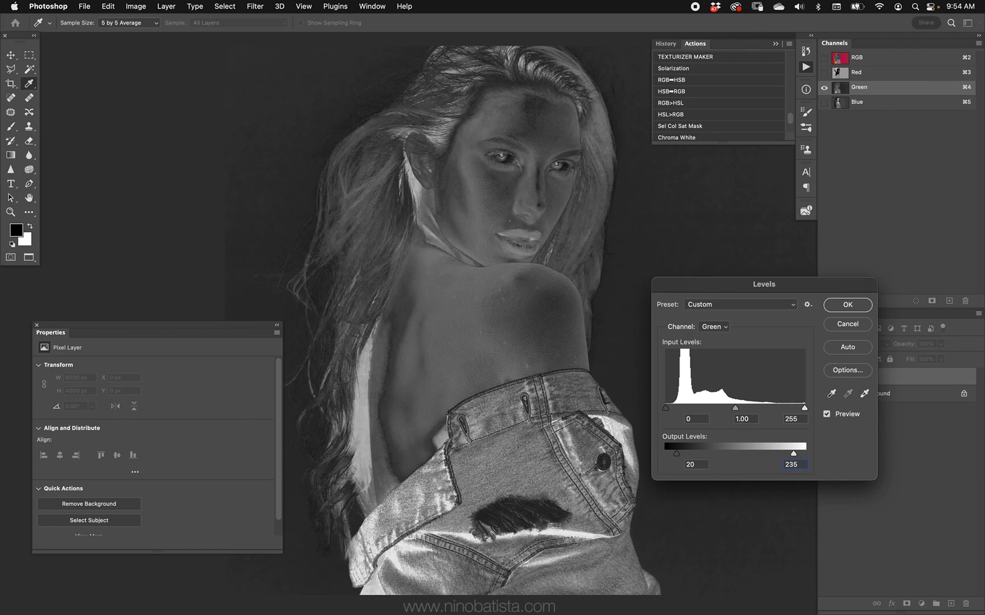
{"action": "key", "text": "Return"}
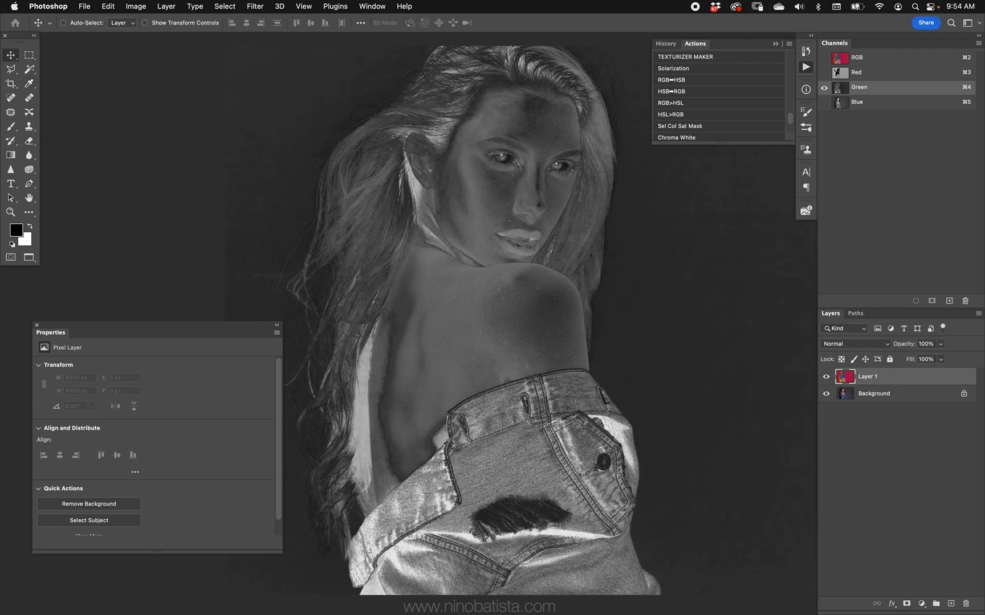
Return to the composite, convert back to RGB, and toggle Layer 1 to compare.
{"action": "key", "text": "super+2"}
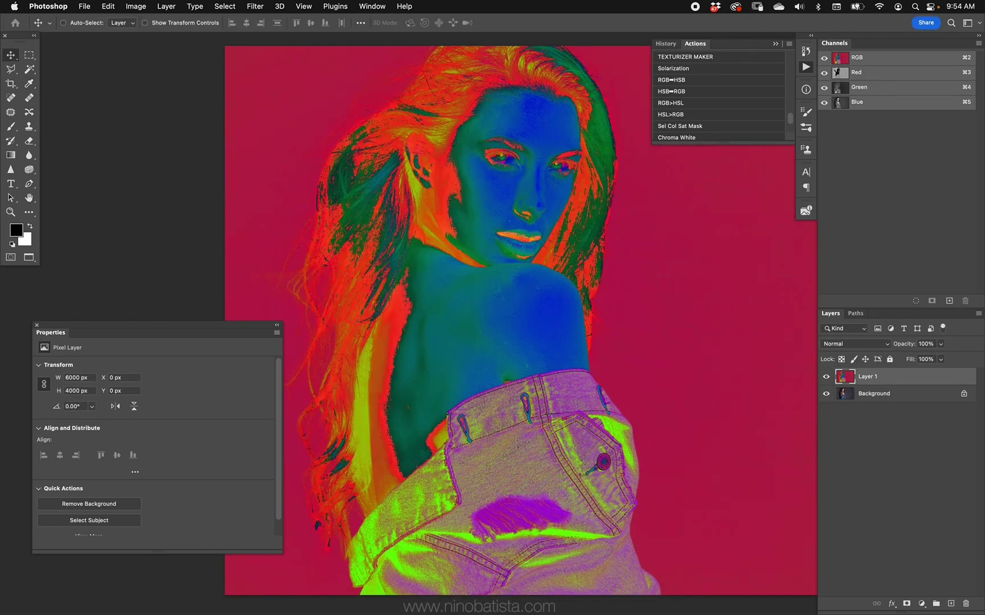
{"action": "key", "text": "F2"}
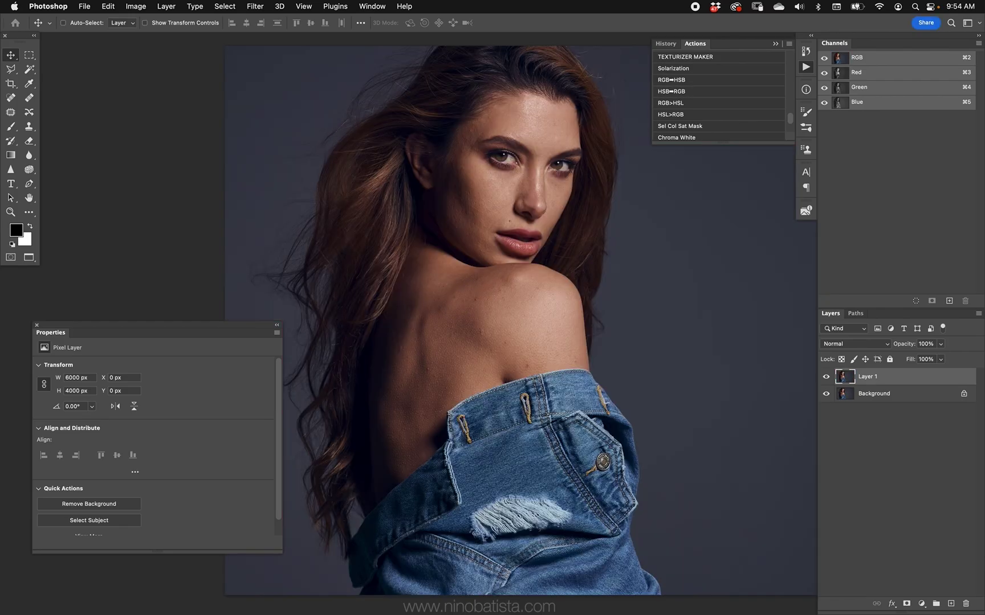
{"action": "key", "text": "super+comma"}
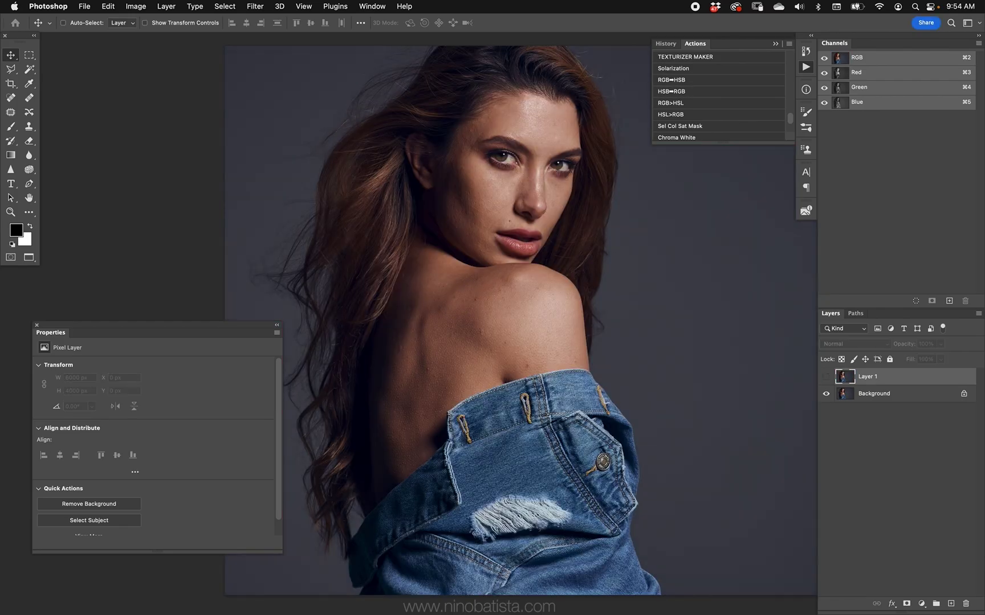
{"action": "key", "text": "super+comma"}
{"action": "key", "text": "super+comma"}
{"action": "key", "text": "super+comma"}
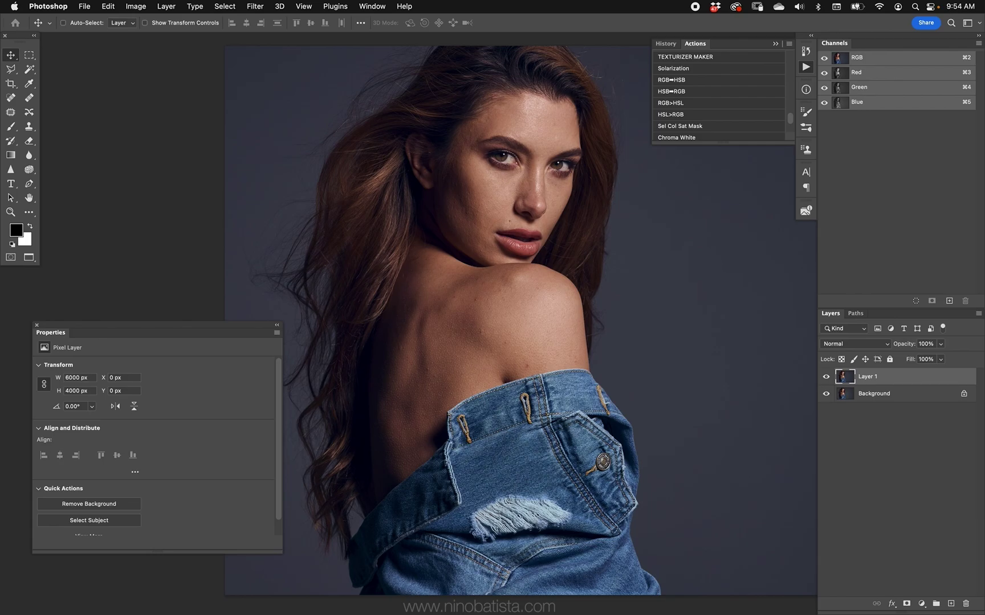
{"action": "key", "text": "super+z"}
{"action": "key", "text": "super+j"}
Convert Layer 1 to HSB, set Green input levels to 35 and 220, then show RGB.
{"action": "key", "text": "F2"}
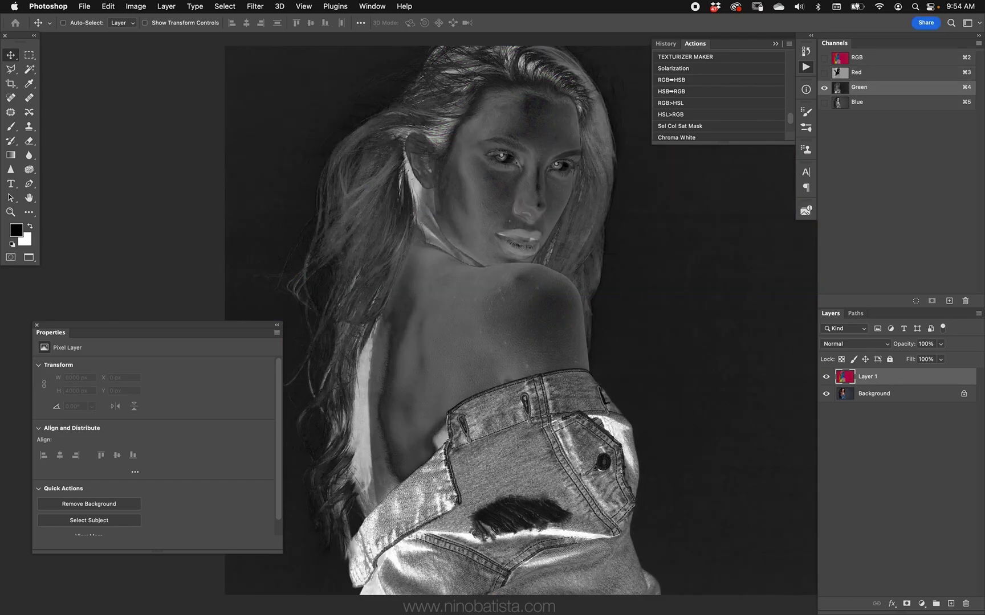
{"action": "key", "text": "super+l"}
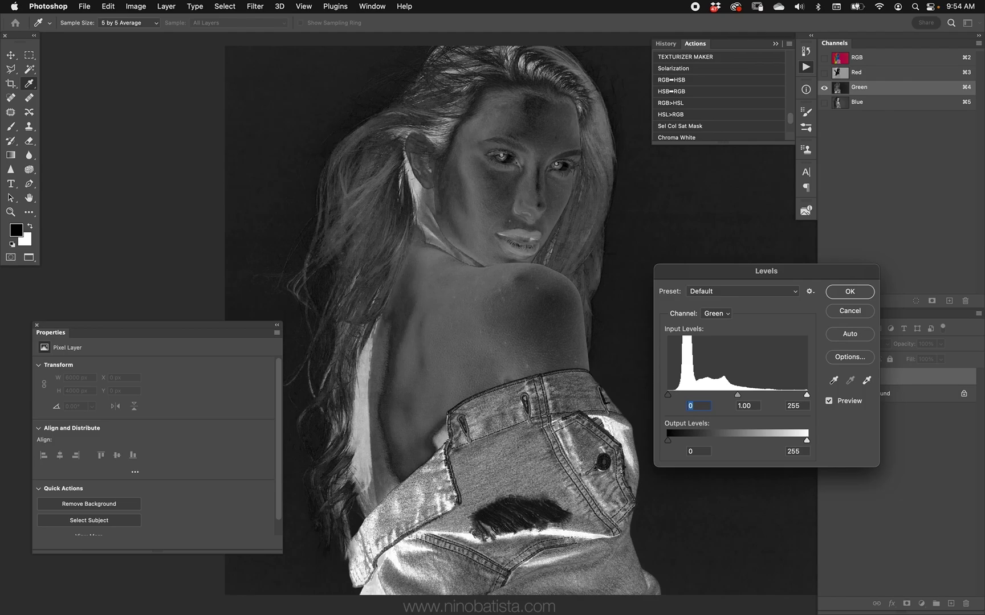
{"action": "type", "text": "35"}
{"action": "key", "text": "Tab"}
{"action": "key", "text": "Tab"}
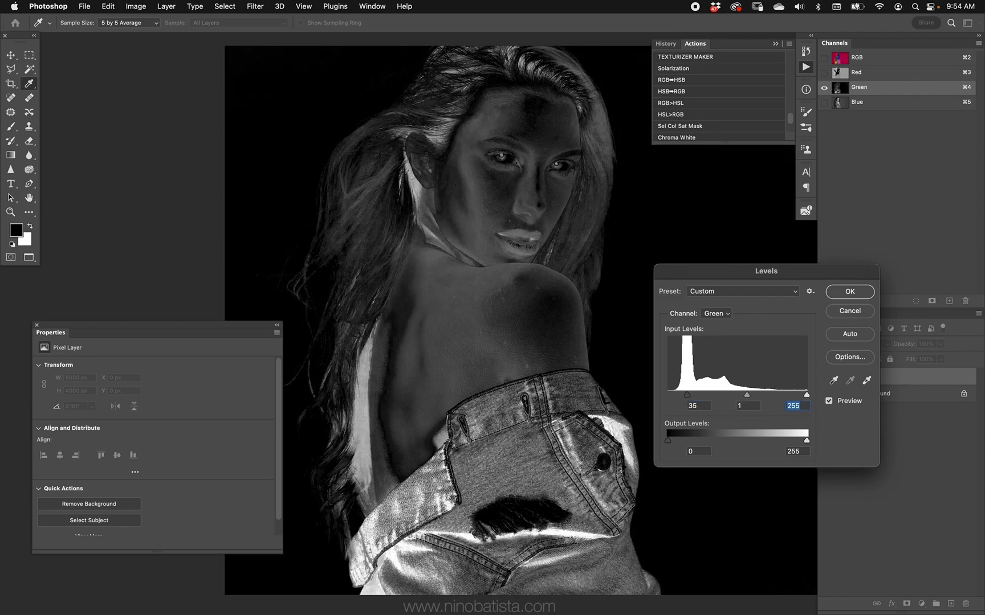
{"action": "type", "text": "220"}
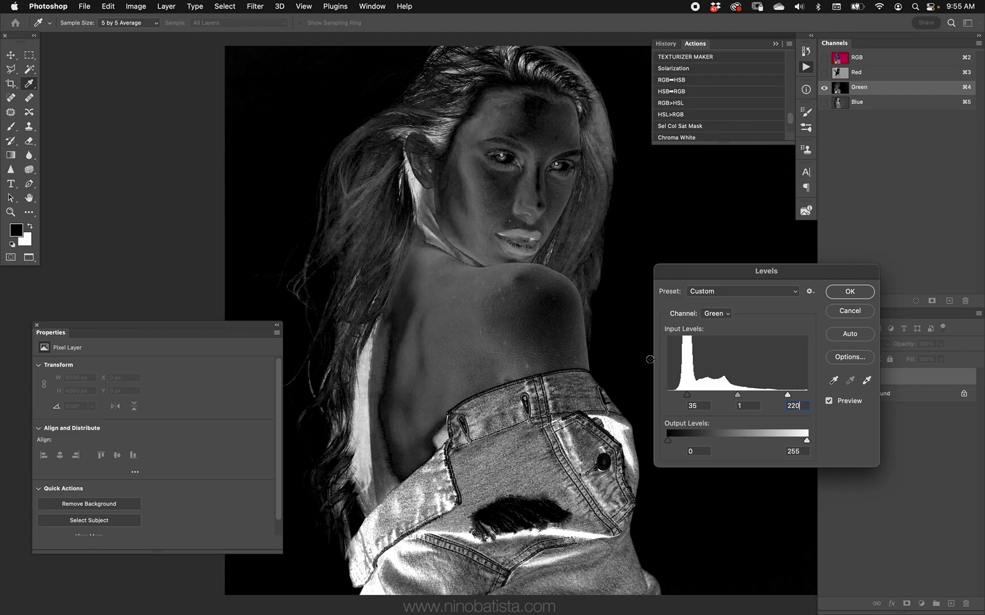
{"action": "left_click", "coordinate": [847, 293]}
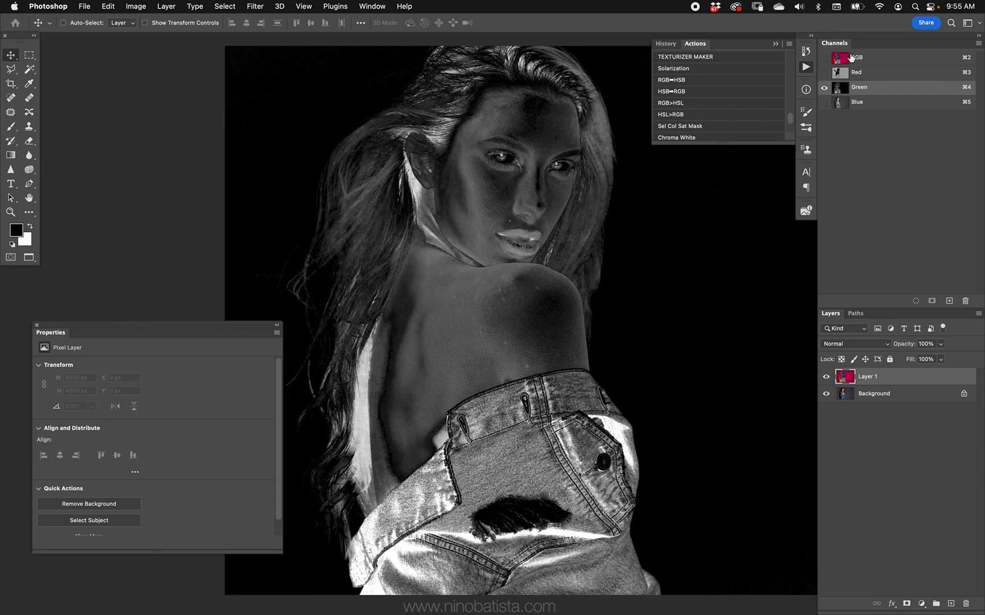
{"action": "left_click", "coordinate": [851, 58]}
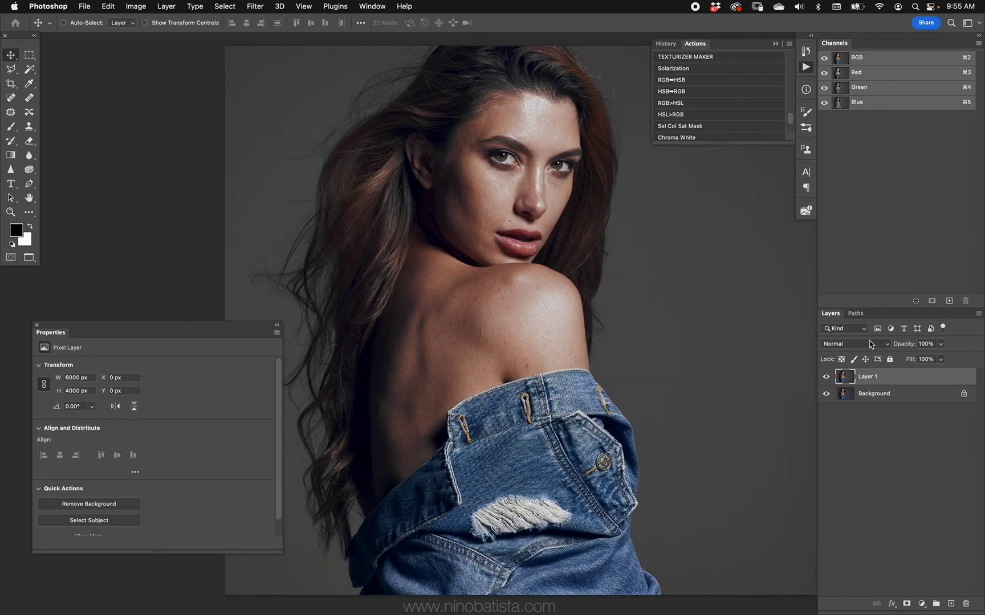
{"action": "left_click", "coordinate": [826, 376]}
{"action": "left_click", "coordinate": [826, 377]}
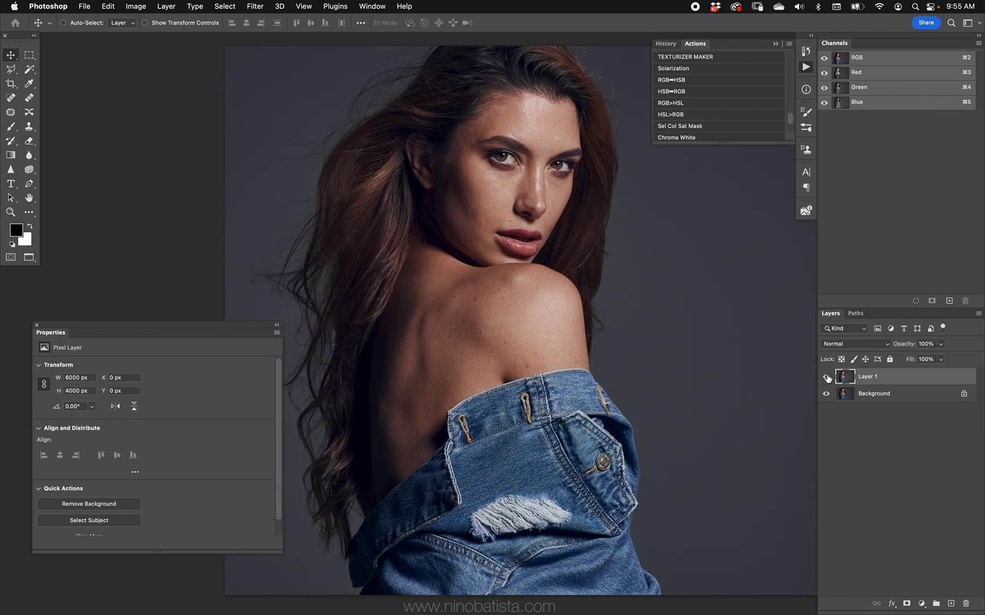
{"action": "left_click", "coordinate": [826, 377]}
{"action": "left_click", "coordinate": [827, 377]}
{"action": "left_click", "coordinate": [826, 378]}
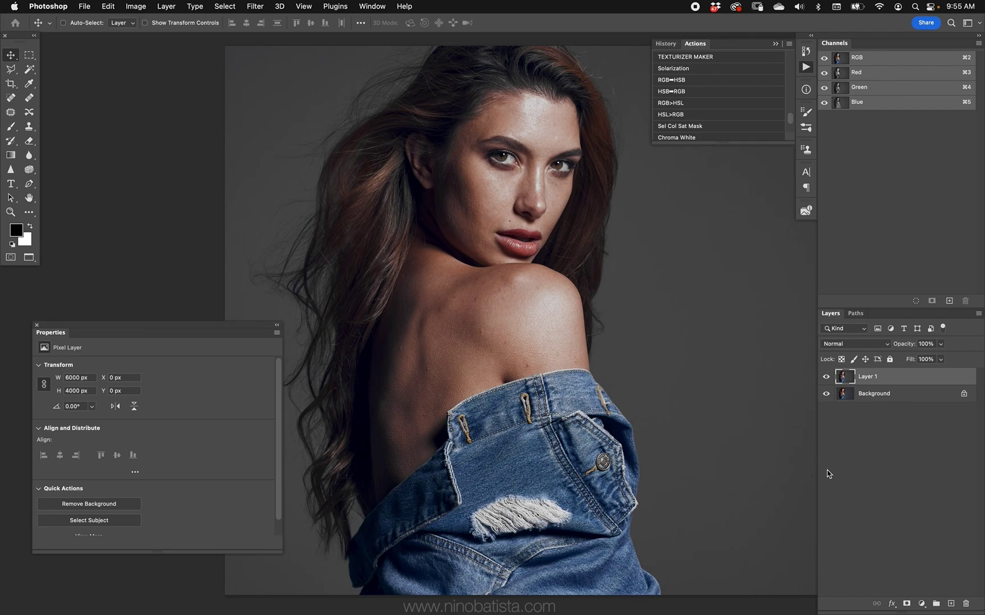
{"action": "left_click", "coordinate": [826, 377]}
{"action": "left_click", "coordinate": [825, 377]}
Replace Layer 1 with a fresh Background copy and lift its saturation curve with two points.
{"action": "key", "text": "Delete"}
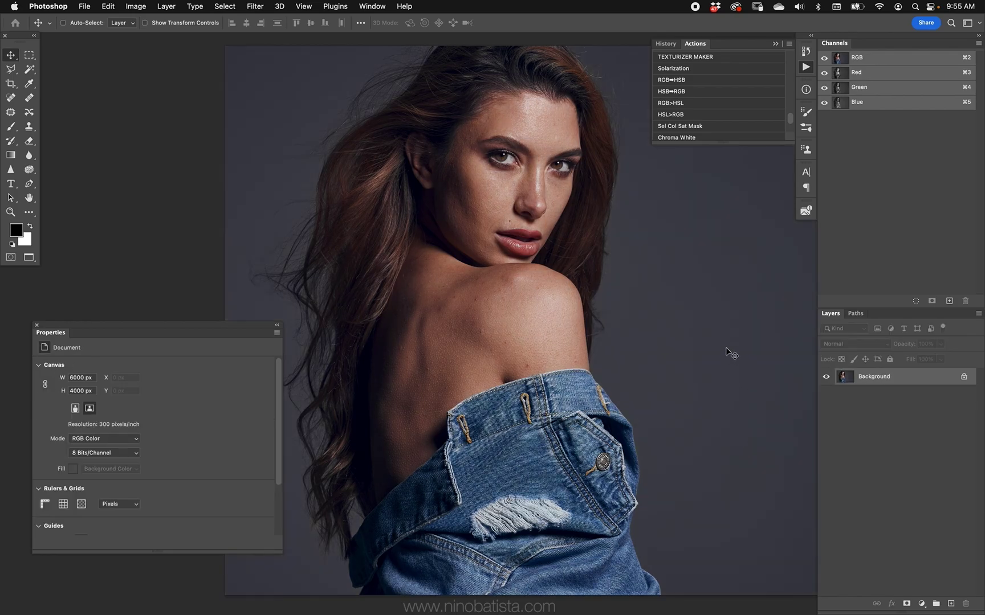
{"action": "key", "text": "super+j"}
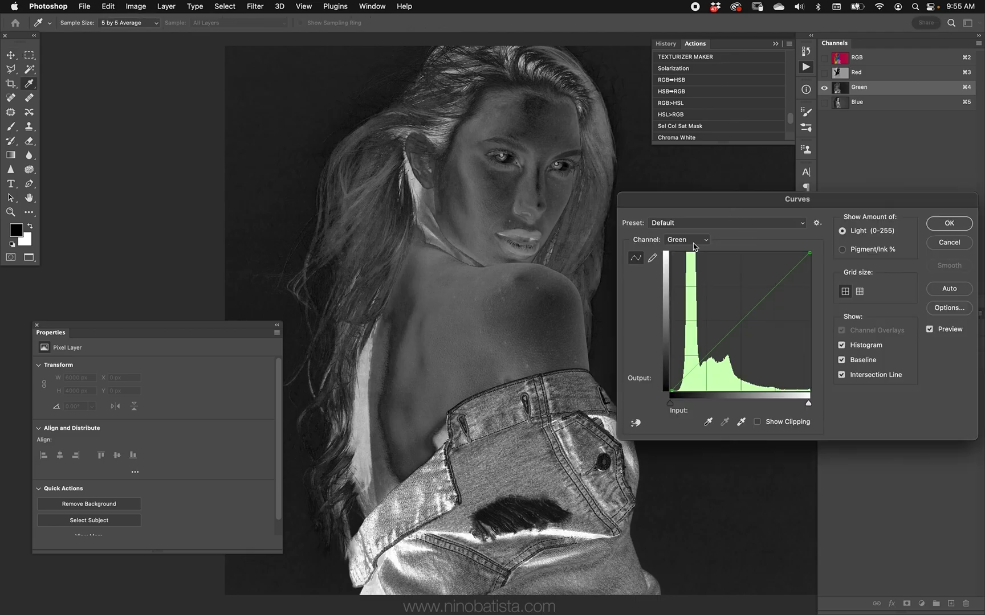
{"action": "left_click", "coordinate": [739, 321]}
{"action": "left_click_drag", "start_coordinate": [739, 321], "coordinate": [732, 315]}
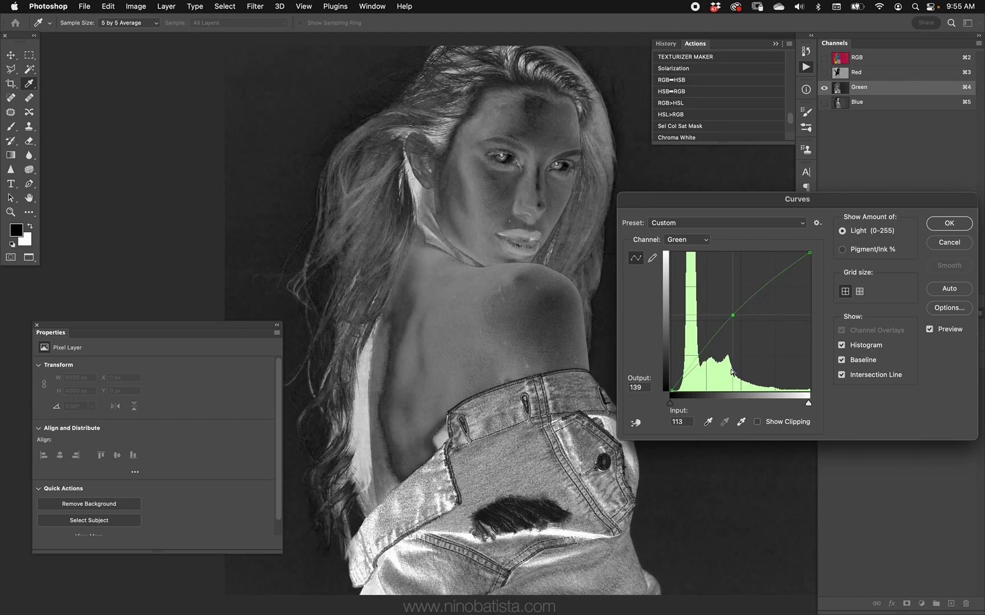
{"action": "left_click", "coordinate": [705, 348]}
Apply the Curves change, show the RGB composite, and toggle Layer 1 to compare.
{"action": "left_click", "coordinate": [936, 225]}
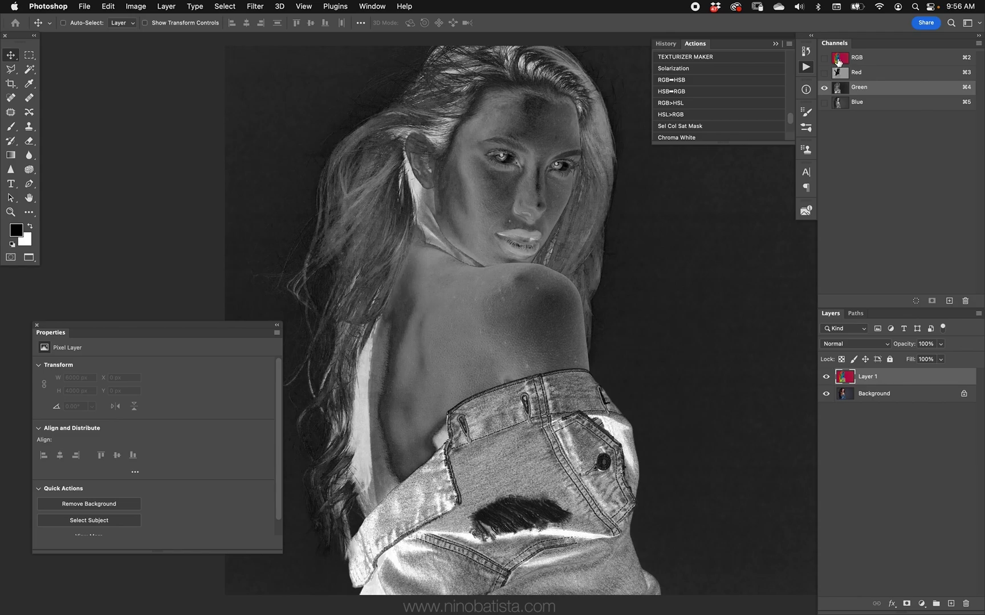
{"action": "left_click", "coordinate": [837, 59]}
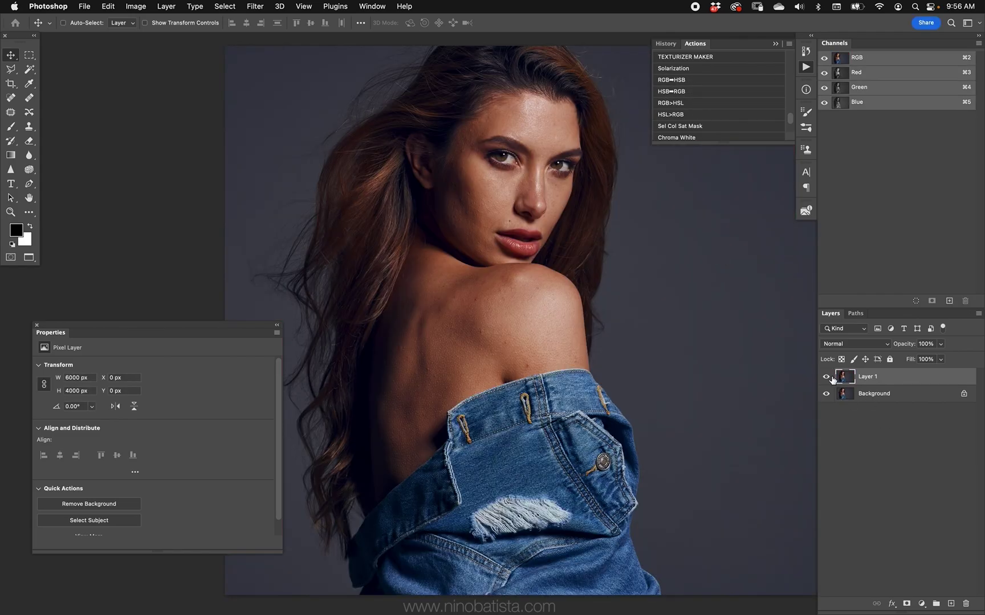
{"action": "left_click", "coordinate": [826, 377]}
{"action": "left_click", "coordinate": [826, 376]}
Replace Layer 1 with a new Background copy, convert it to HSB, and show only Green.
{"action": "key", "text": "BackSpace"}
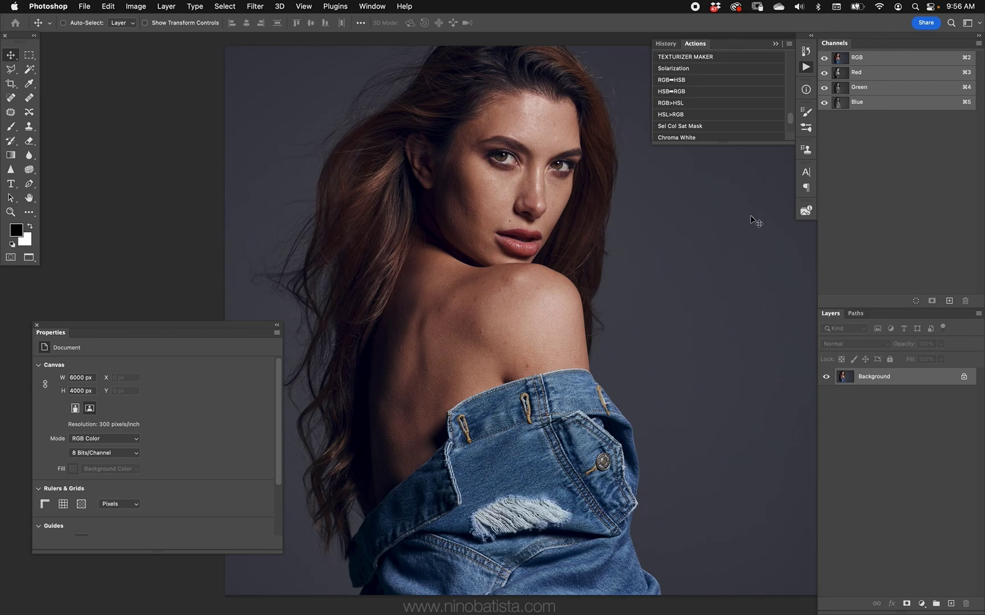
{"action": "key", "text": "super+j"}
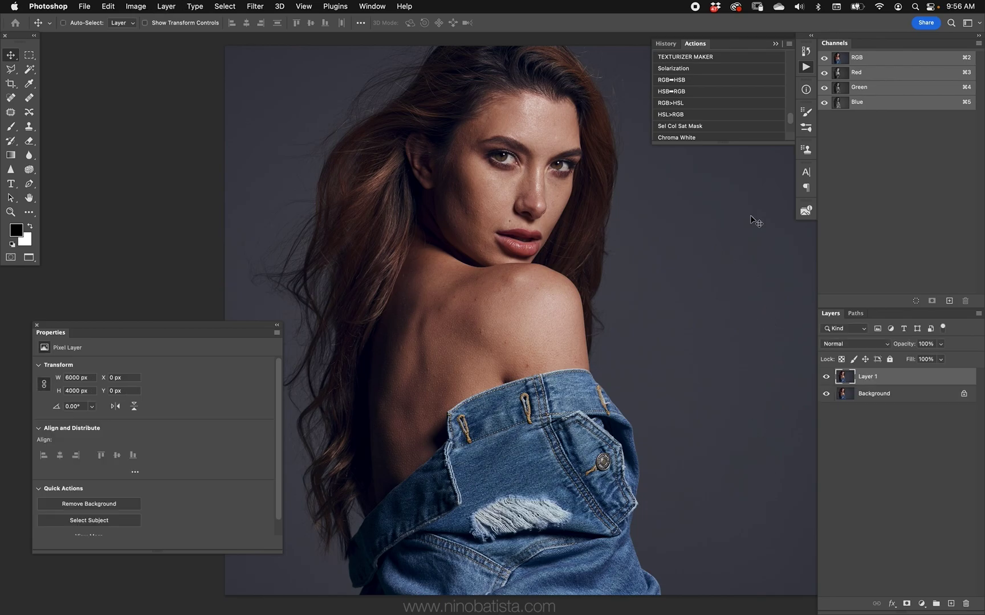
{"action": "left_click", "coordinate": [689, 83]}
{"action": "left_click", "coordinate": [861, 87]}
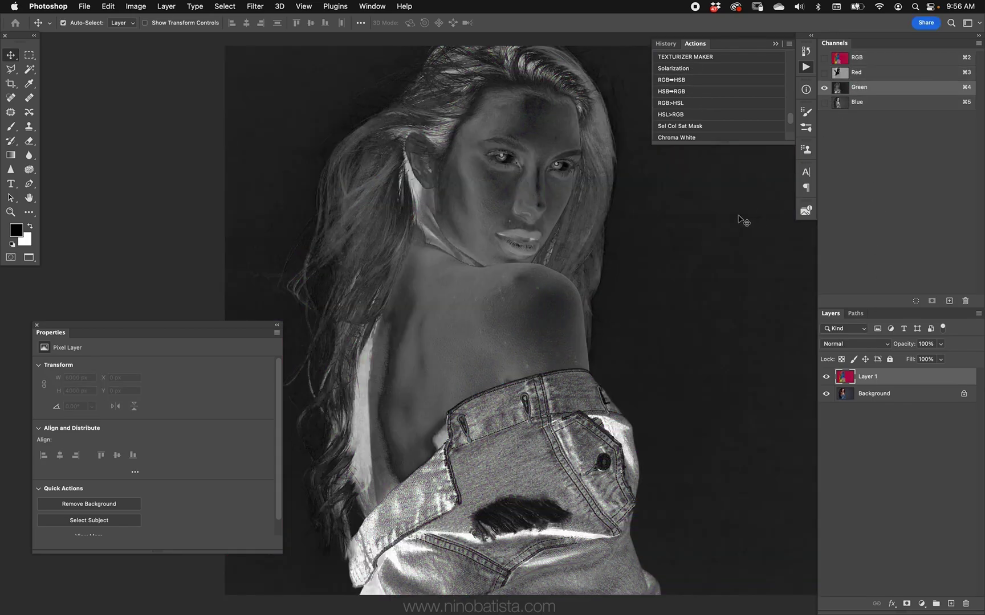
Set the Green channel's Levels output to 25 and 230, then convert back to RGB.
{"action": "key", "text": "super+l"}
{"action": "key", "text": "Tab"}
{"action": "key", "text": "Tab"}
{"action": "type", "text": "25"}
{"action": "key", "text": "Tab"}
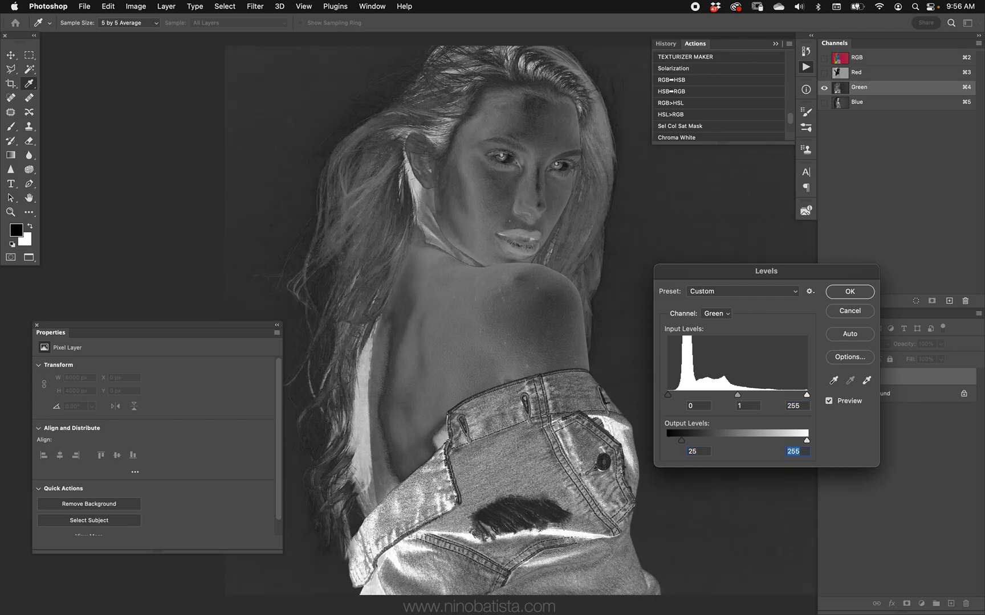
{"action": "type", "text": "230"}
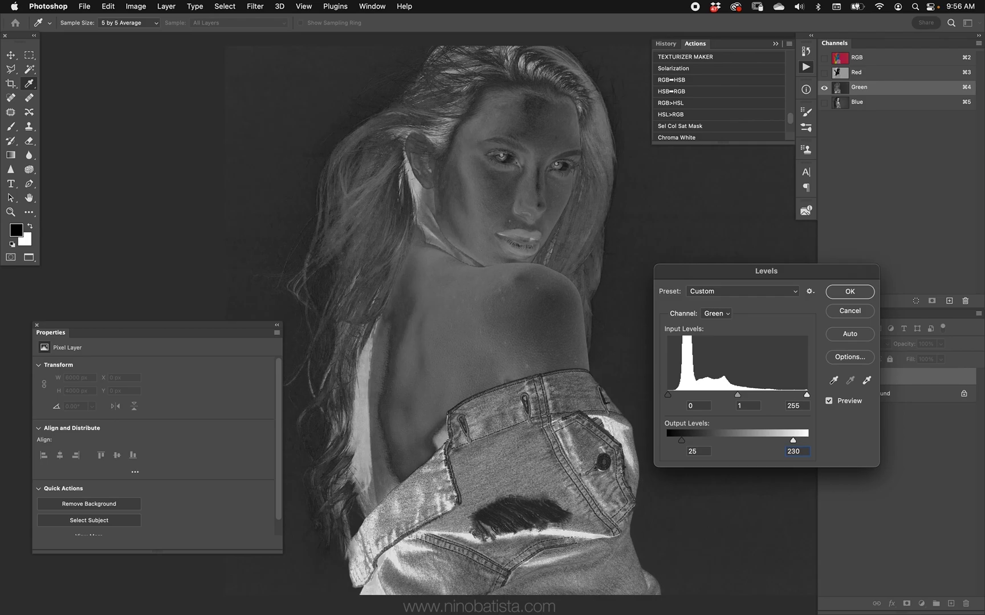
{"action": "key", "text": "Return"}
{"action": "left_click", "coordinate": [831, 62]}
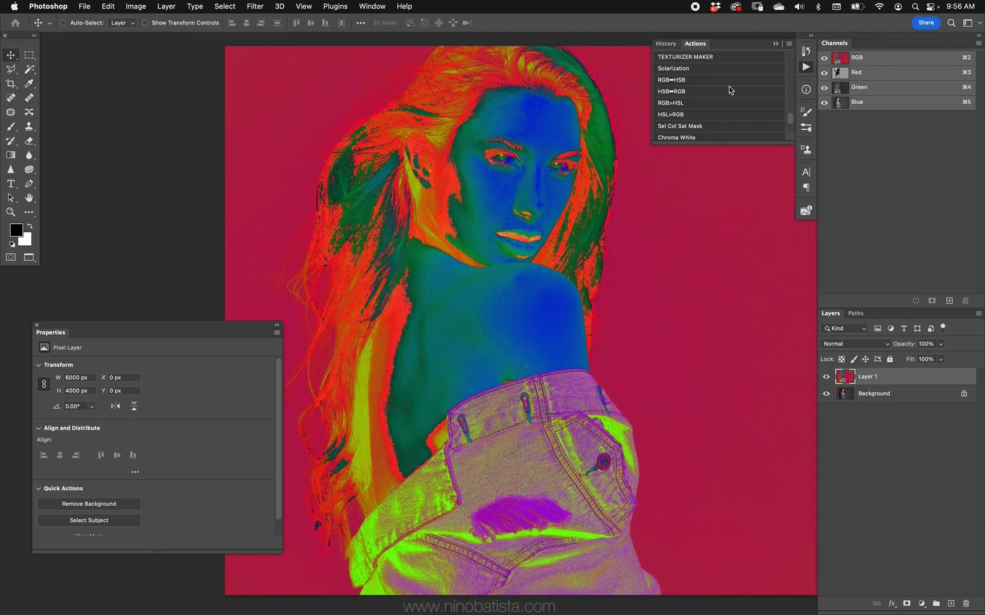
{"action": "key", "text": "F2"}
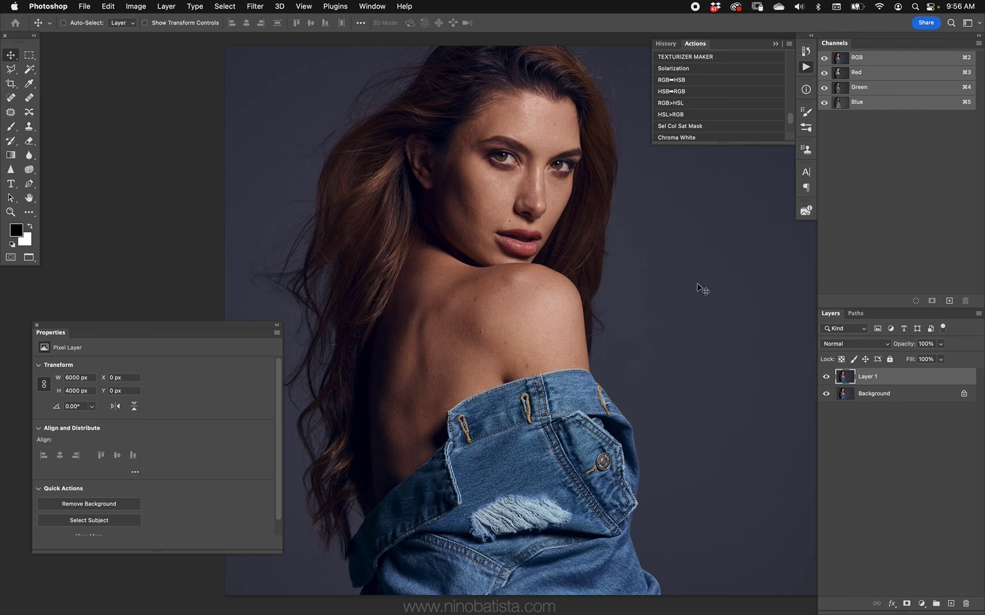
{"action": "left_click", "coordinate": [826, 378]}
{"action": "left_click", "coordinate": [826, 379]}
{"action": "left_click", "coordinate": [826, 379]}
{"action": "left_click", "coordinate": [826, 379]}
{"action": "left_click", "coordinate": [826, 382]}
{"action": "left_click", "coordinate": [827, 382]}
{"action": "left_click", "coordinate": [255, 6]}
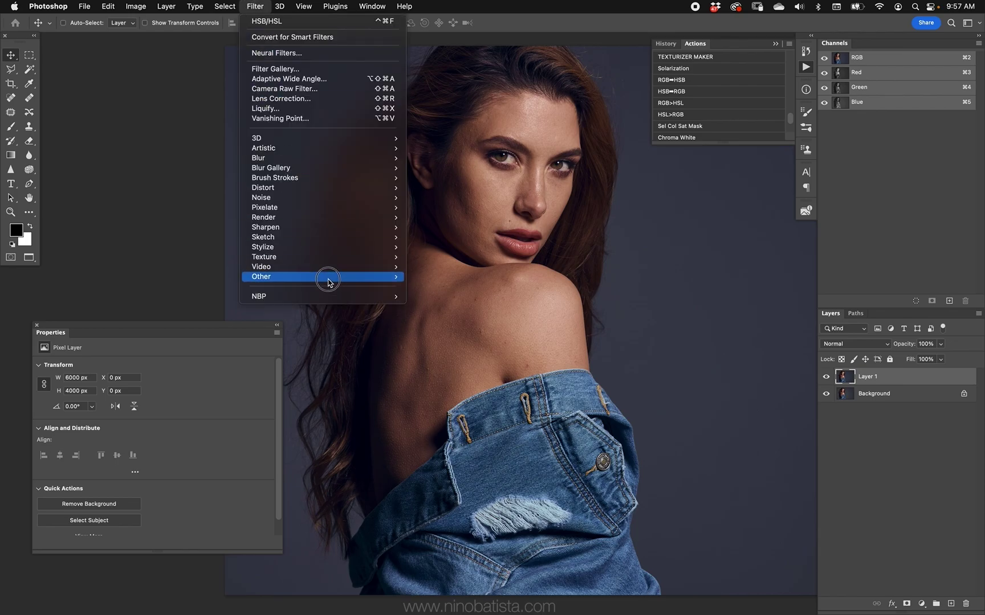
{"action": "mouse_move", "coordinate": [329, 277]}
{"action": "left_click", "coordinate": [171, 282]}
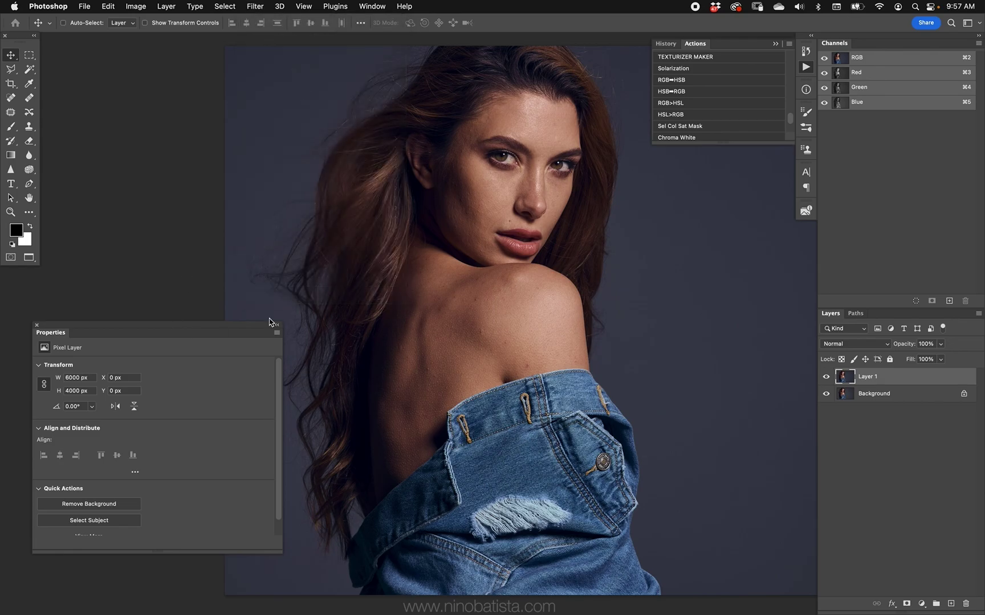